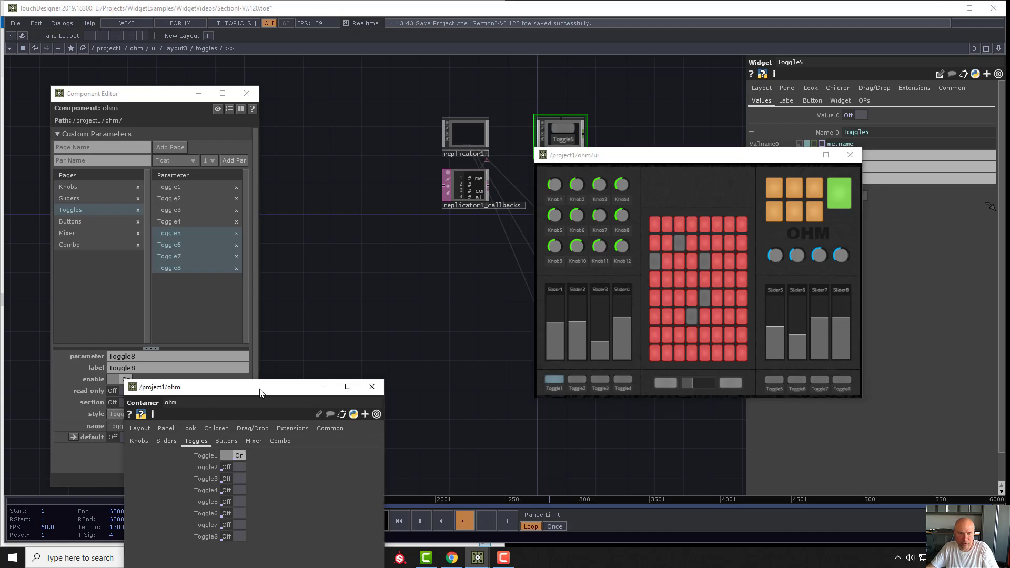
# Close the Component Editor, and arrange the ohm parameter window, showing its Knobs page, beside the ohm/ui panel window.
pyautogui.moveTo(259, 387); pyautogui.dragTo(445, 86)
pyautogui.moveTo(326, 145)
pyautogui.mouseDown()
pyautogui.moveTo(462, 140)
pyautogui.moveTo(318, 141)
pyautogui.mouseUp()
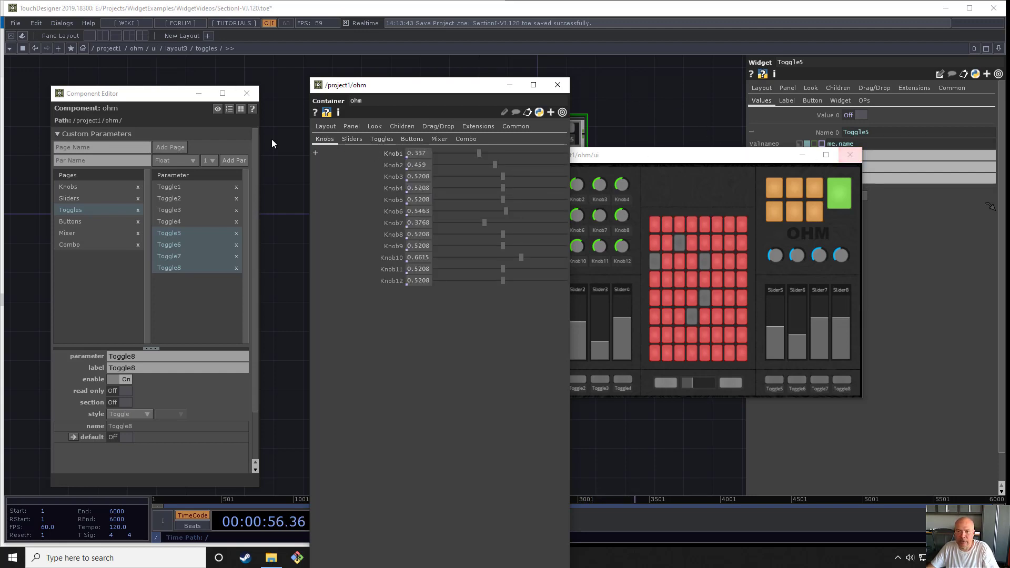
pyautogui.click(247, 94)
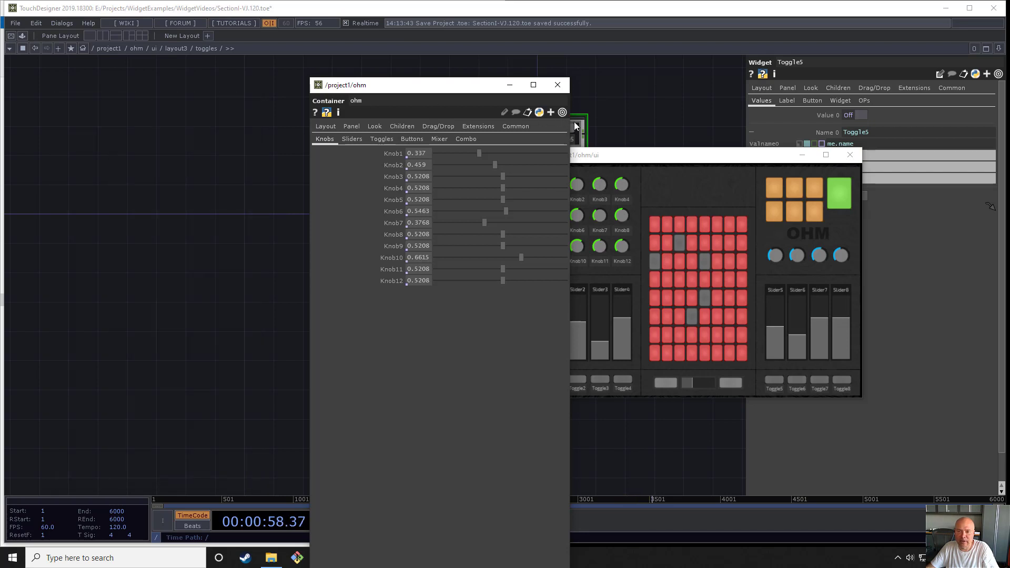
pyautogui.moveTo(463, 91); pyautogui.dragTo(198, 189)
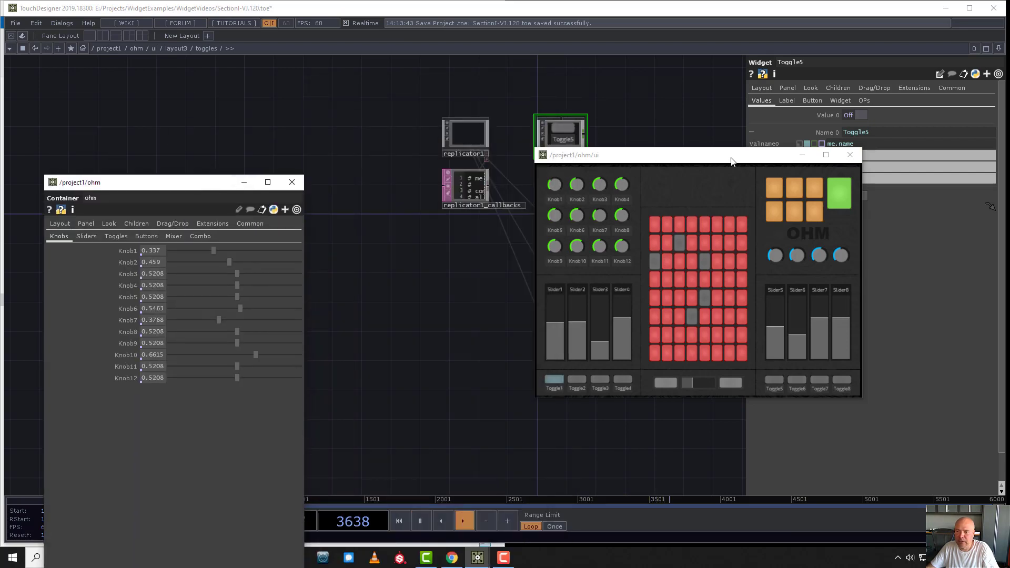
pyautogui.moveTo(732, 160); pyautogui.dragTo(806, 224)
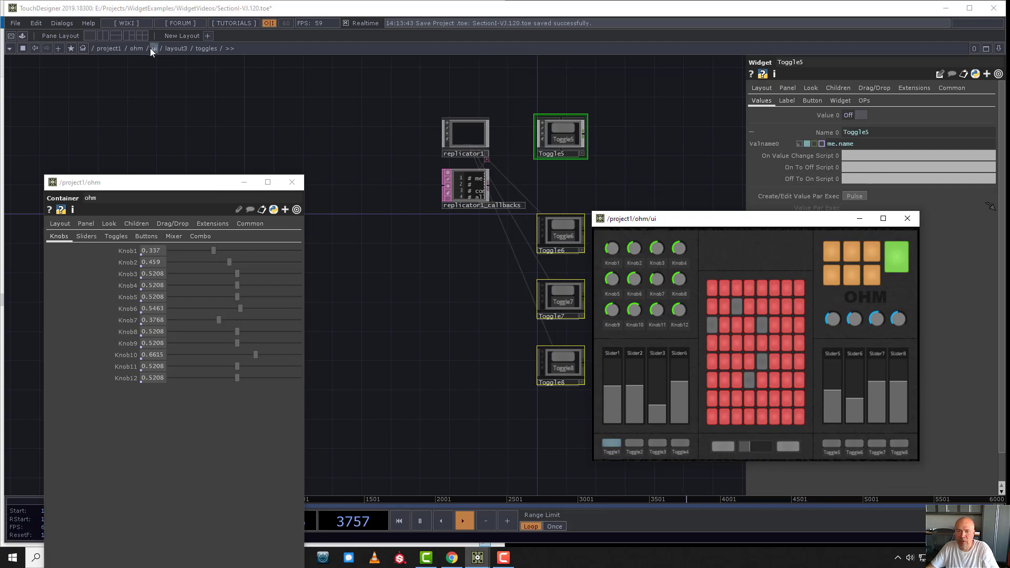
# Go up to the ohm component's network and move the ui panel window clear of its nodes.
pyautogui.click(137, 48)
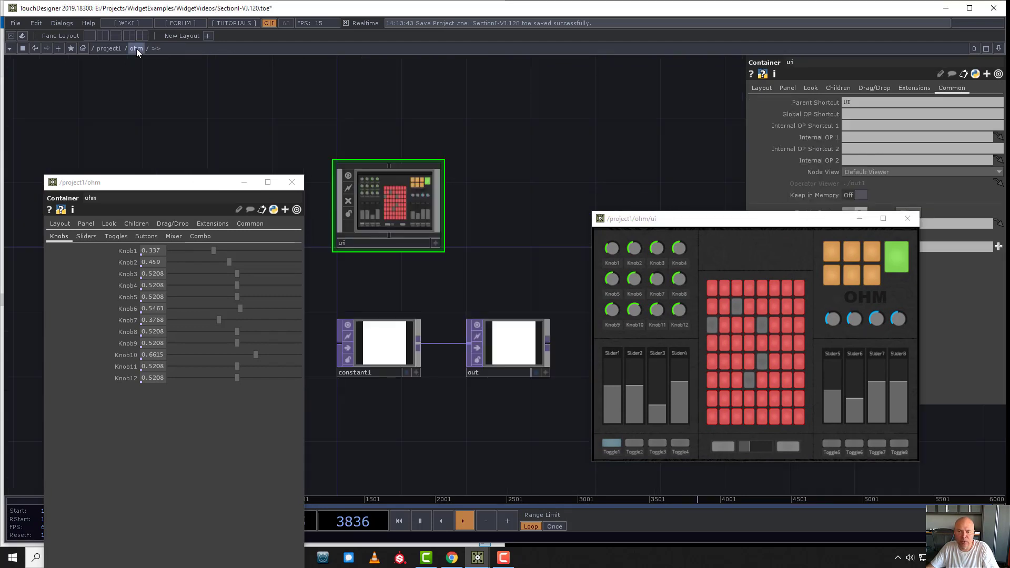
pyautogui.scroll(-5, 503, 179)
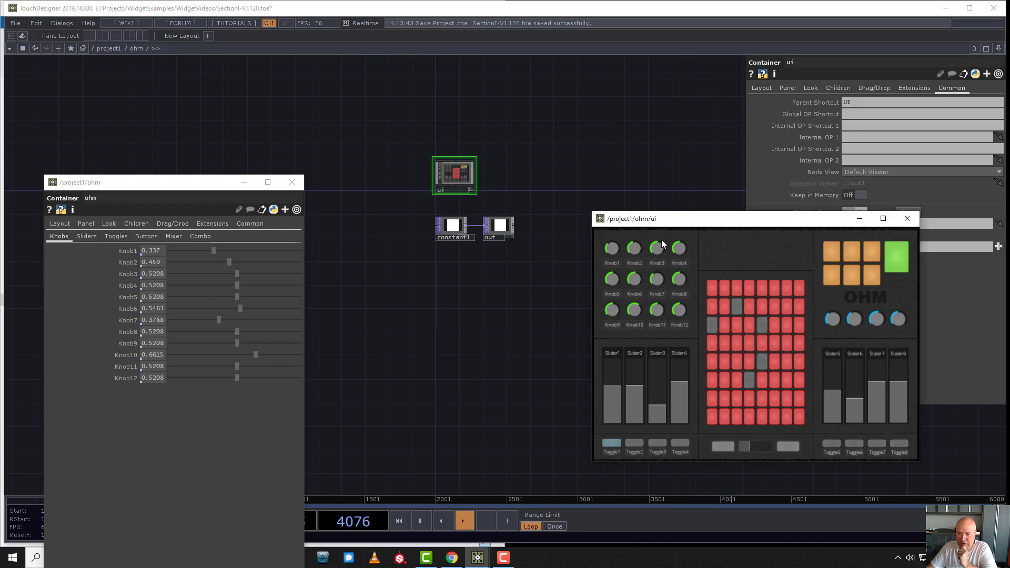
pyautogui.moveTo(665, 220); pyautogui.dragTo(661, 243)
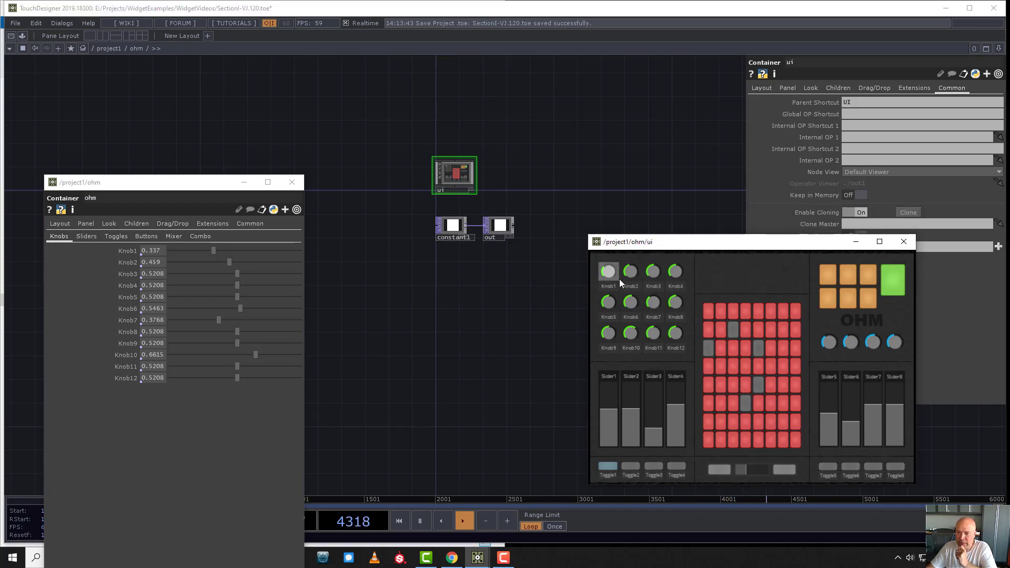
# With constant1 selected, vary Knob1, Knob2 and Knob3 on the ui panel and in the ohm parameters, ending at 0.388, 0.444 and 0.39.
pyautogui.moveTo(611, 276); pyautogui.dragTo(611, 252)
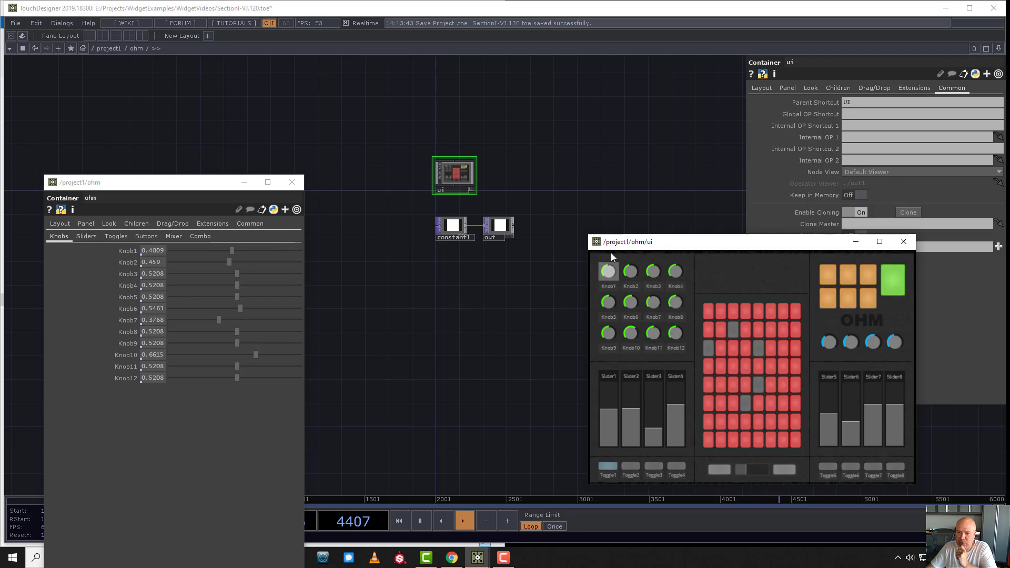
pyautogui.click(453, 229)
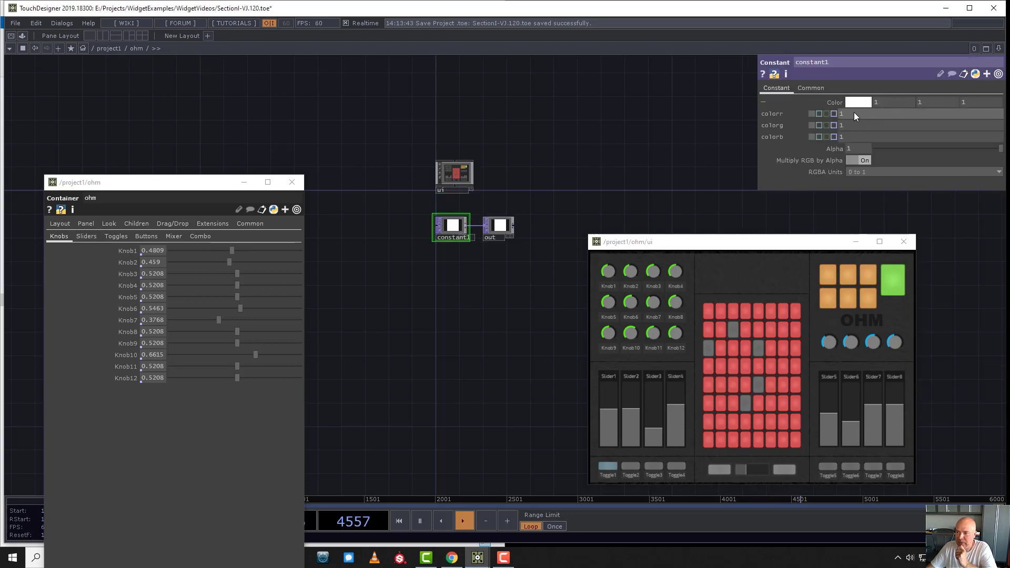
pyautogui.moveTo(601, 272); pyautogui.dragTo(656, 261)
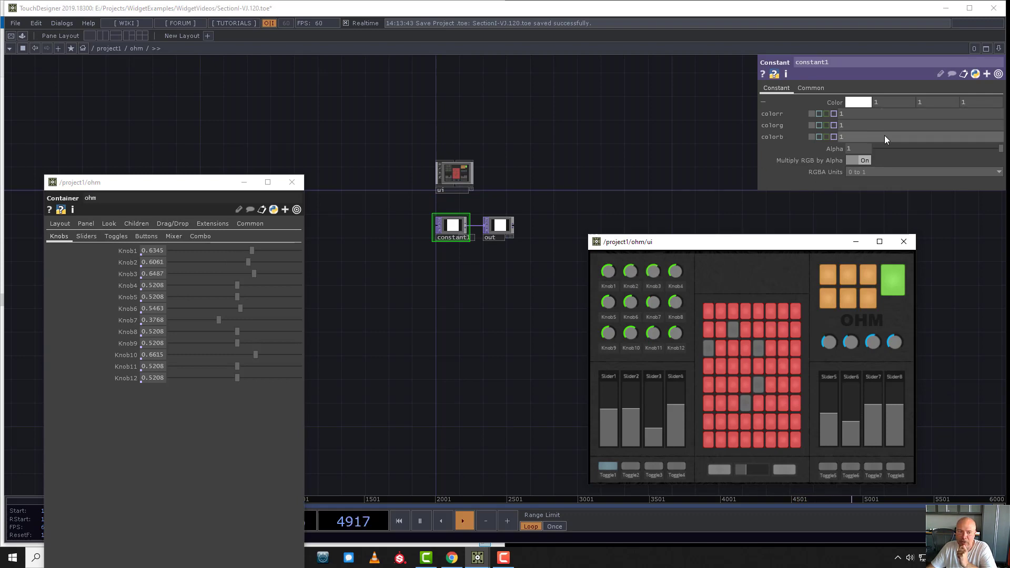
pyautogui.moveTo(607, 278); pyautogui.dragTo(611, 291)
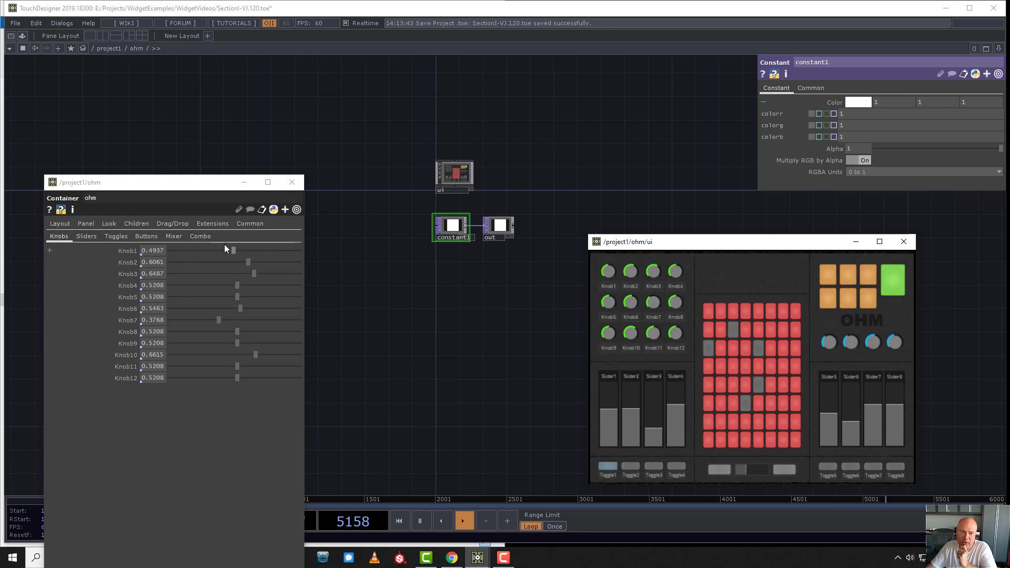
pyautogui.moveTo(226, 255); pyautogui.dragTo(222, 282)
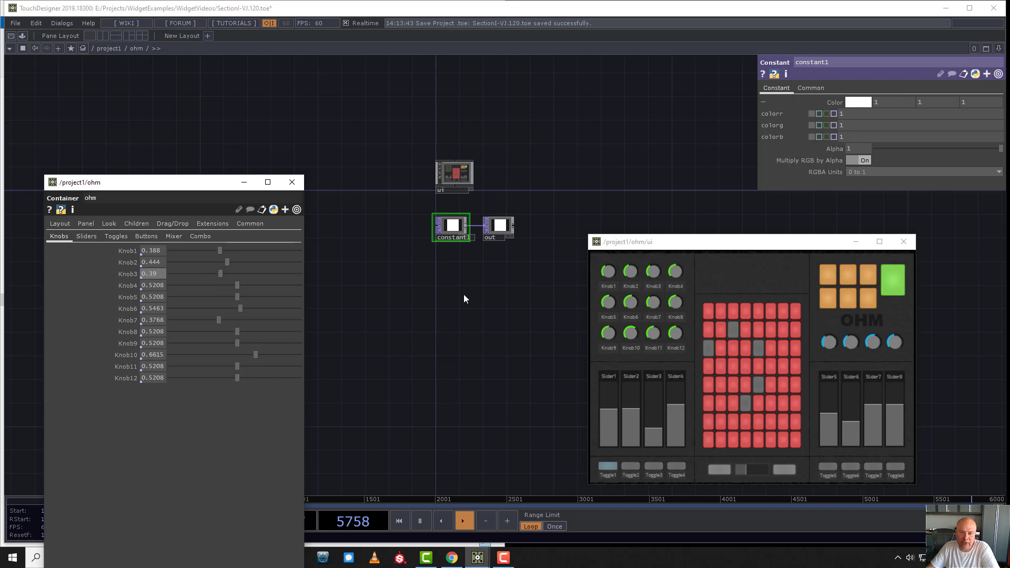
# Add a Parameter CHOP to the ohm network below constant1.
pyautogui.moveTo(464, 298); pyautogui.dragTo(429, 268)
pyautogui.scroll(5, 412, 213)
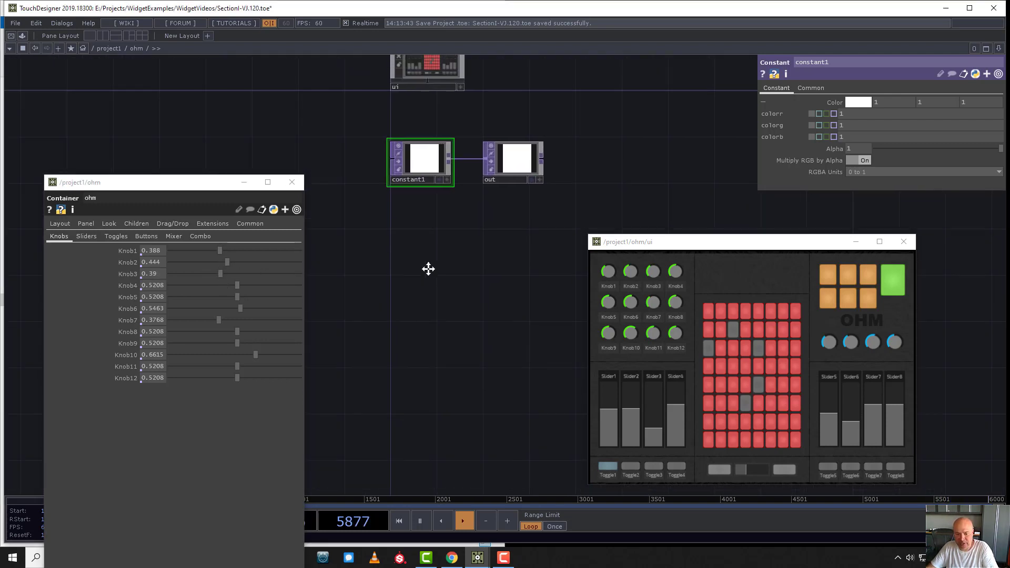
pyautogui.press('Tab')
pyautogui.click(323, 153)
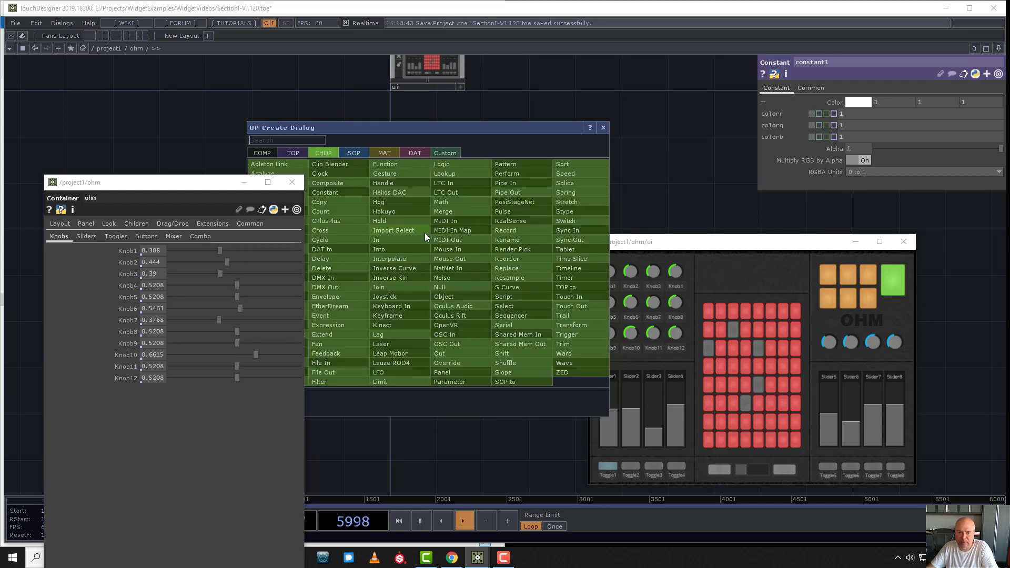
pyautogui.write('par')
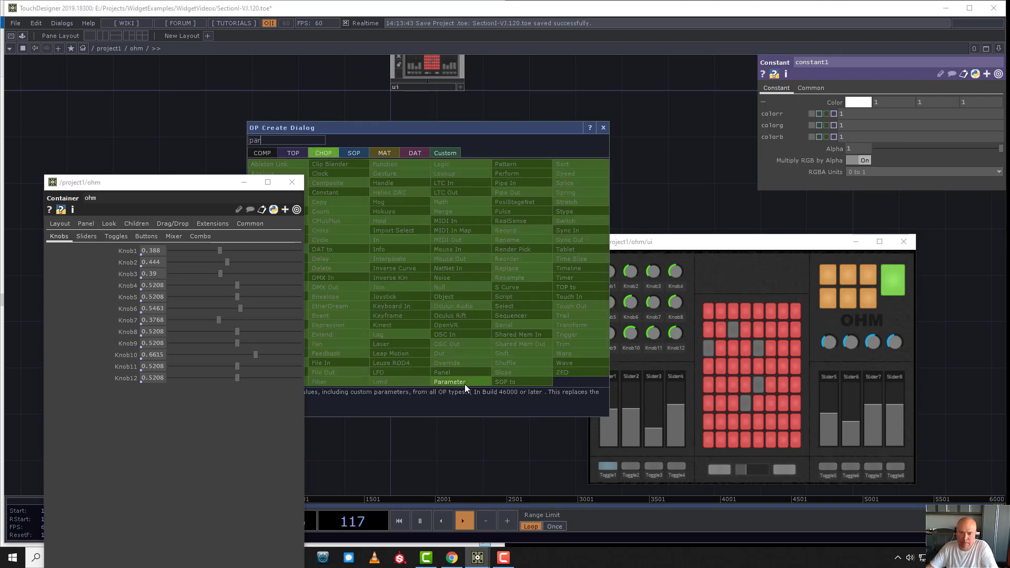
pyautogui.click(465, 384)
pyautogui.click(430, 243)
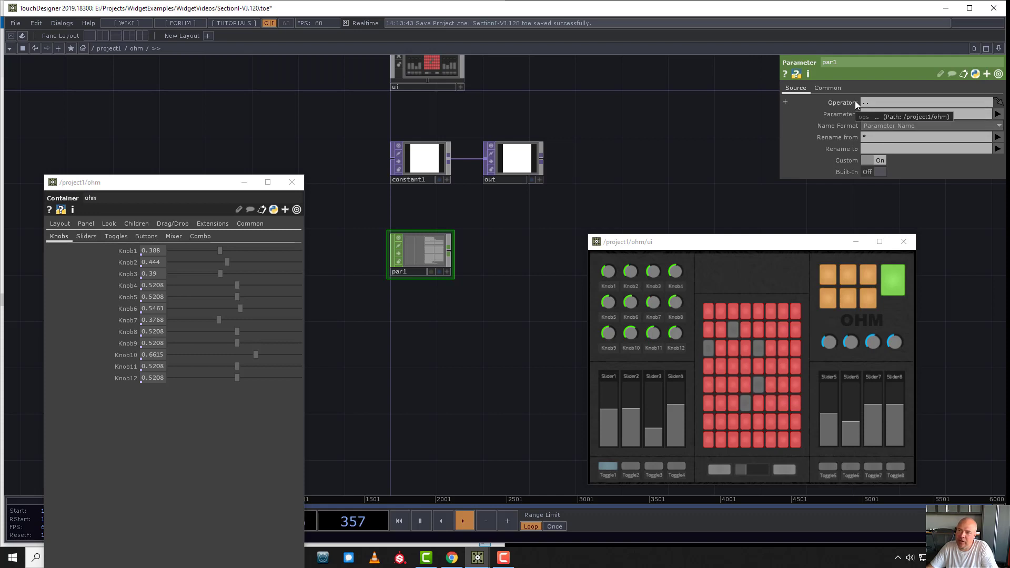
# Set par1's Operators parameter to the expression parent.Control.
pyautogui.click(878, 99)
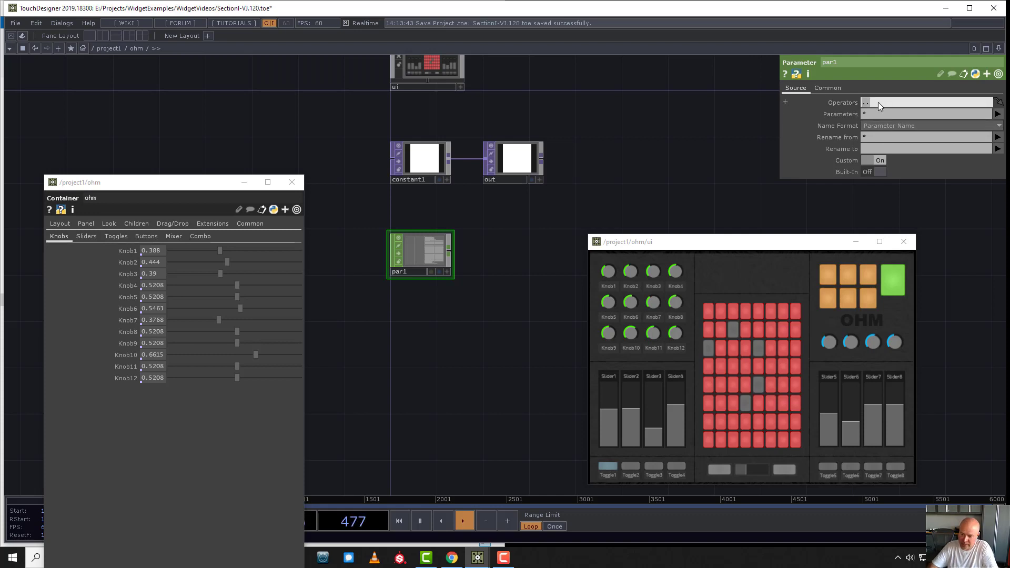
pyautogui.write('parent.Cont')
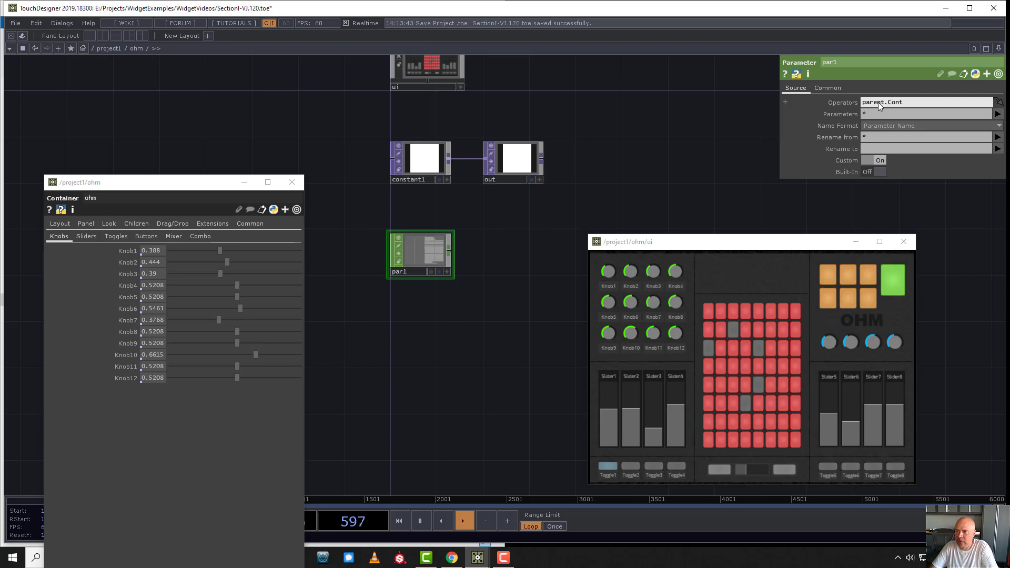
pyautogui.write('rol')
pyautogui.press('Return')
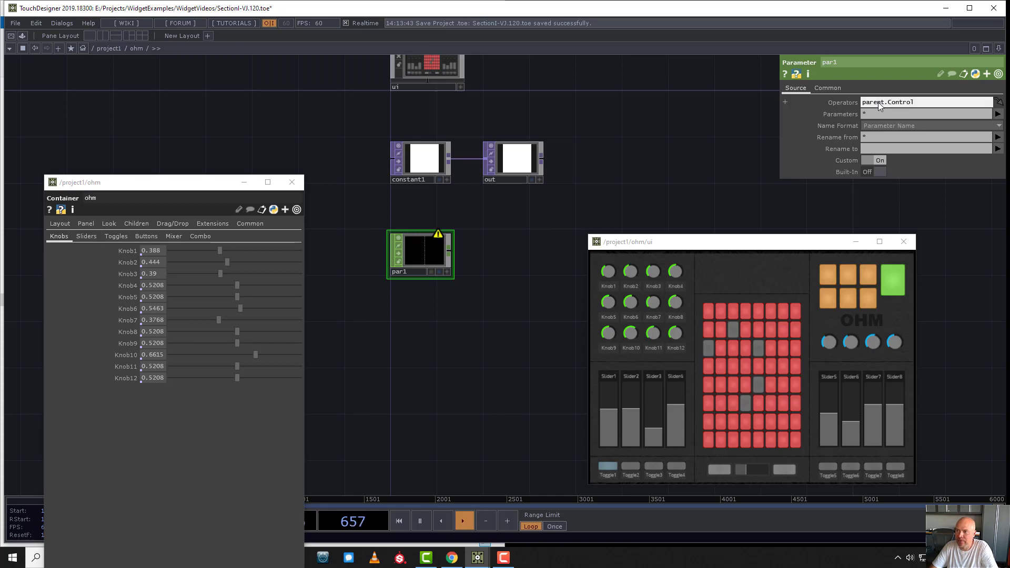
pyautogui.click(850, 103)
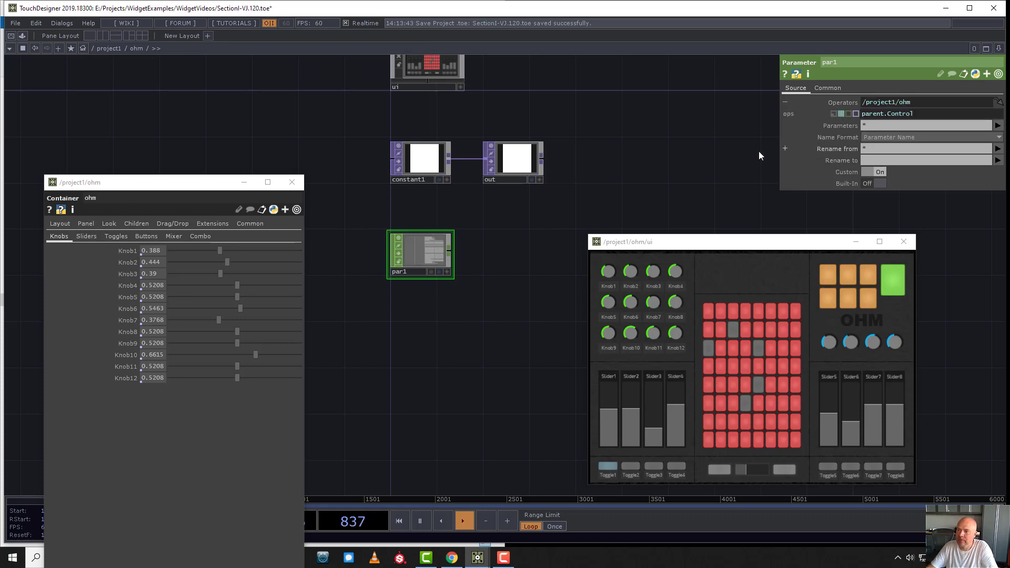
# Examine the channels in par1 while varying Knob1 and Knob3 in the ohm parameters.
pyautogui.scroll(5, 451, 259)
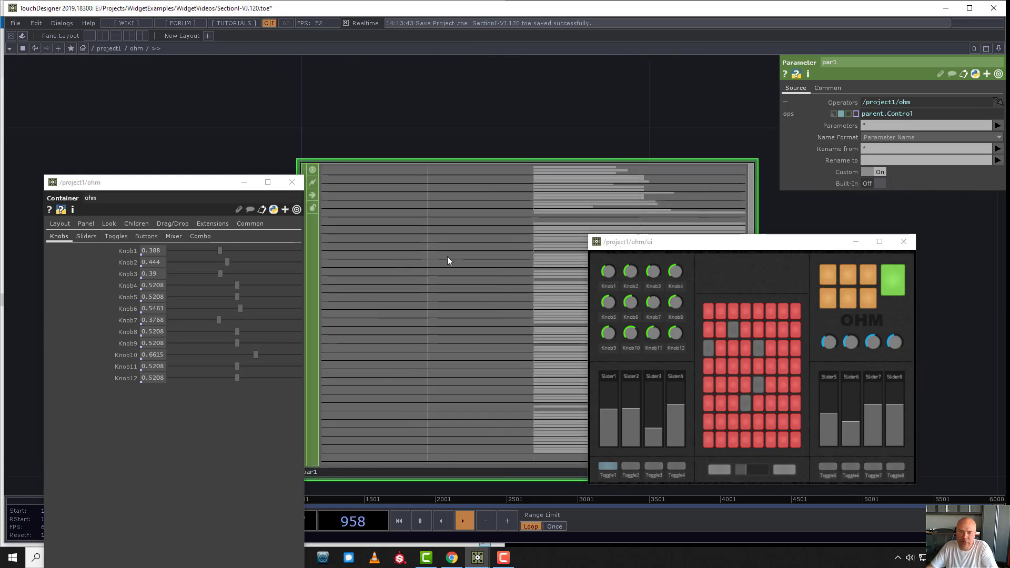
pyautogui.scroll(-3, 481, 174)
pyautogui.scroll(3, 507, 240)
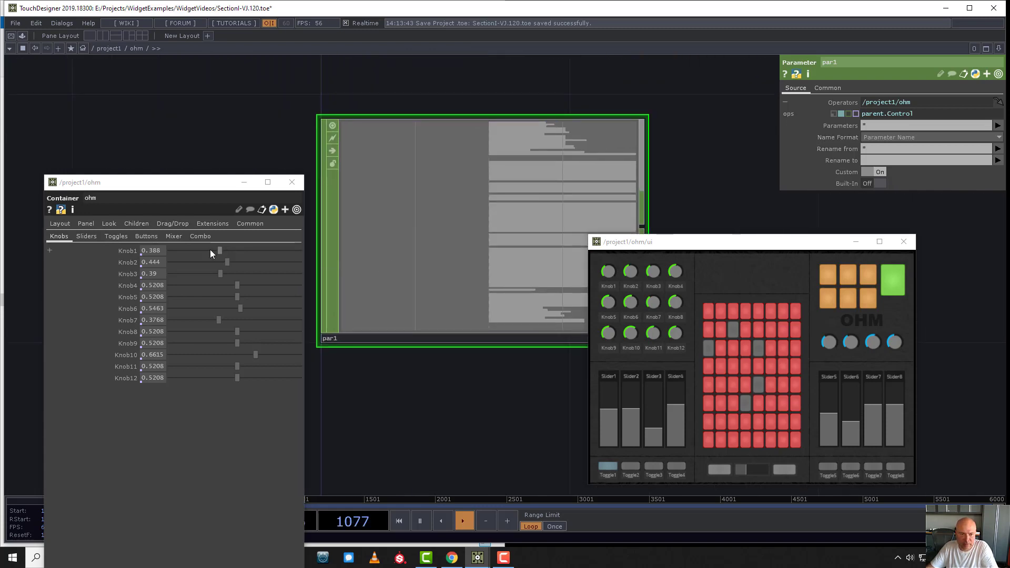
pyautogui.moveTo(210, 249); pyautogui.dragTo(179, 274)
pyautogui.scroll(4, 558, 113)
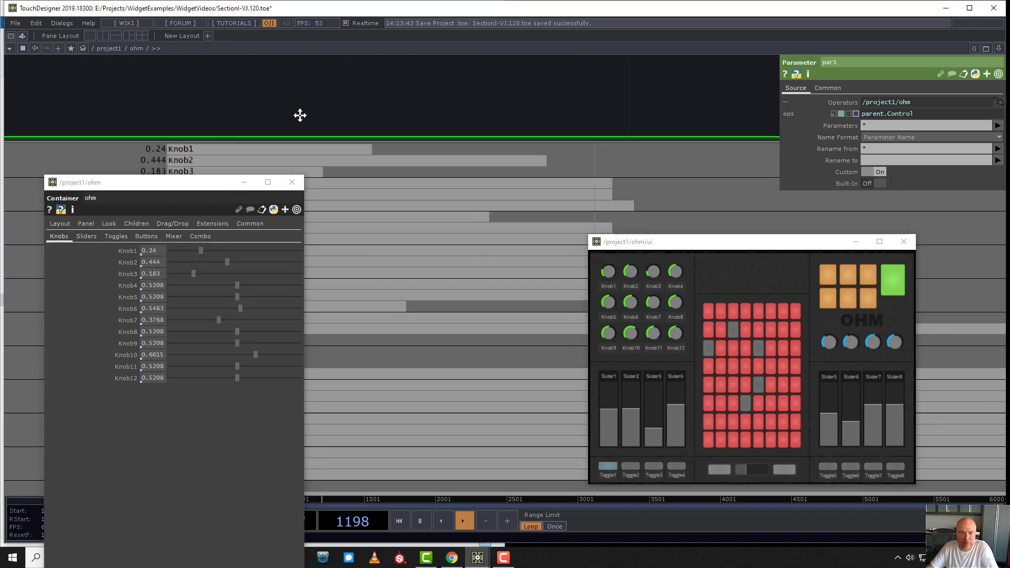
pyautogui.moveTo(300, 115); pyautogui.dragTo(423, 113)
pyautogui.click(207, 251)
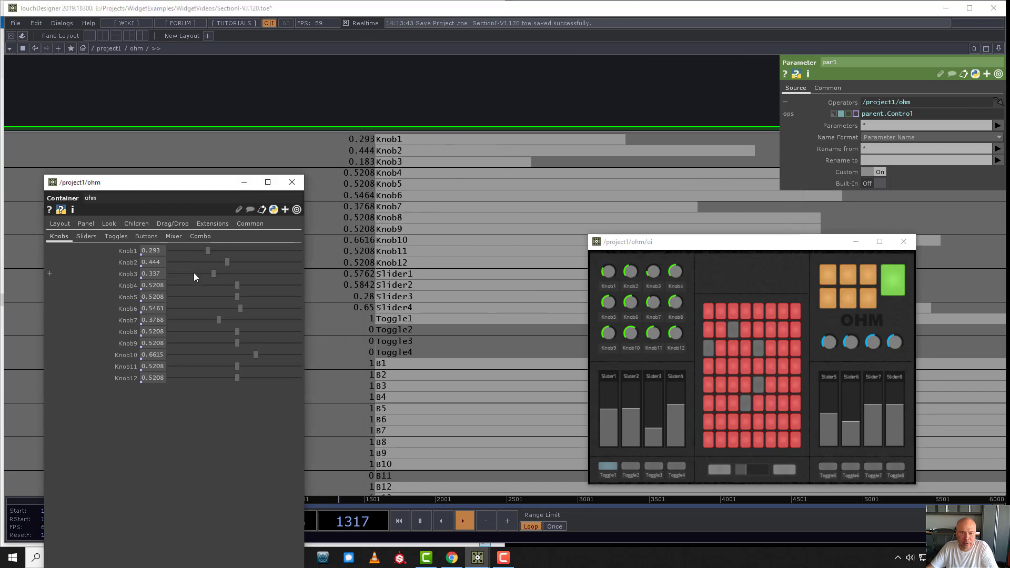
pyautogui.click(194, 272)
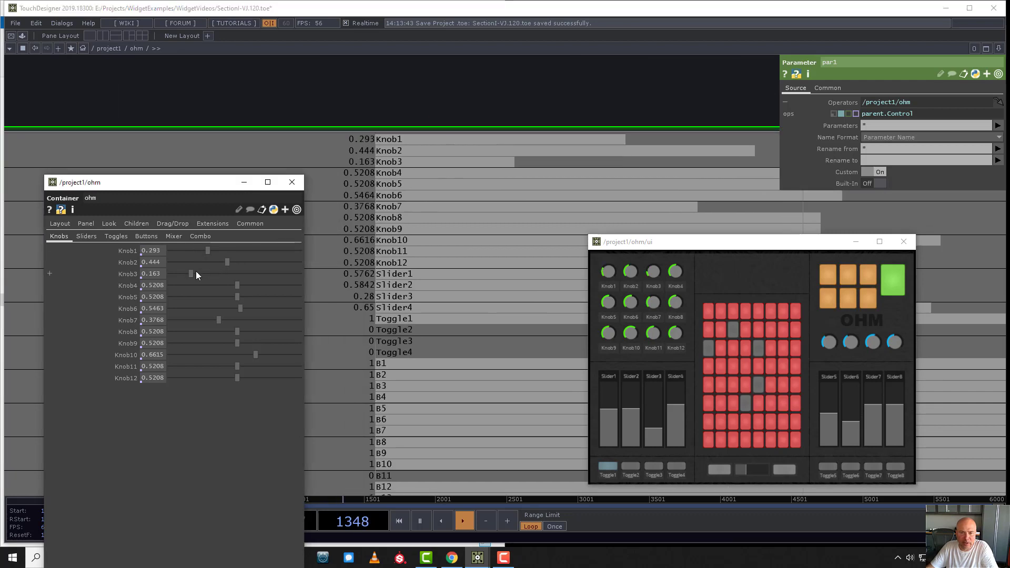
# Limit par1's Parameters to Knob1 Knob2 Knob3, and turn those three knobs on the ui panel to about 0.35, 0.50 and 0.26.
pyautogui.click(997, 125)
pyautogui.click(919, 144)
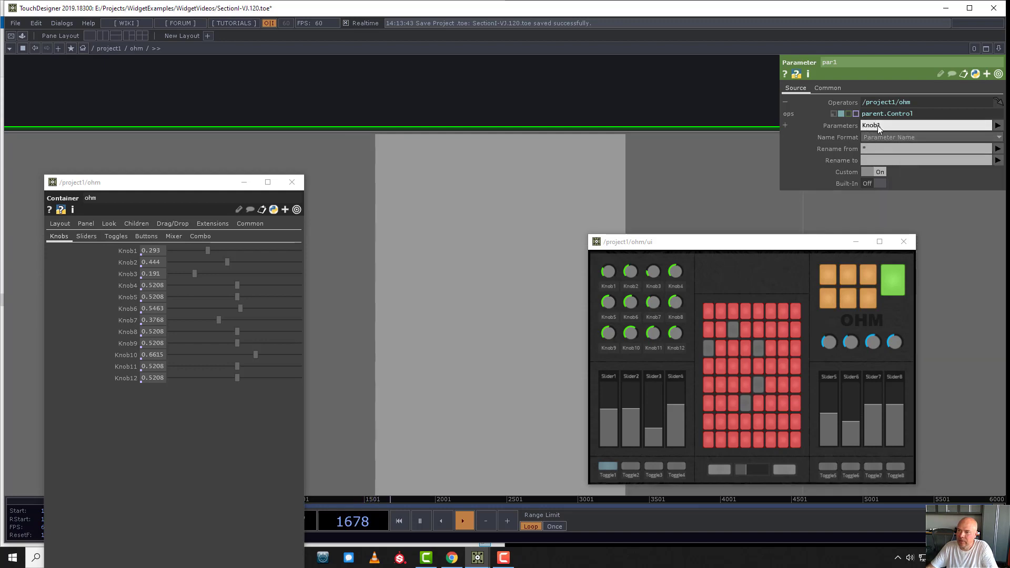
pyautogui.write('Knob')
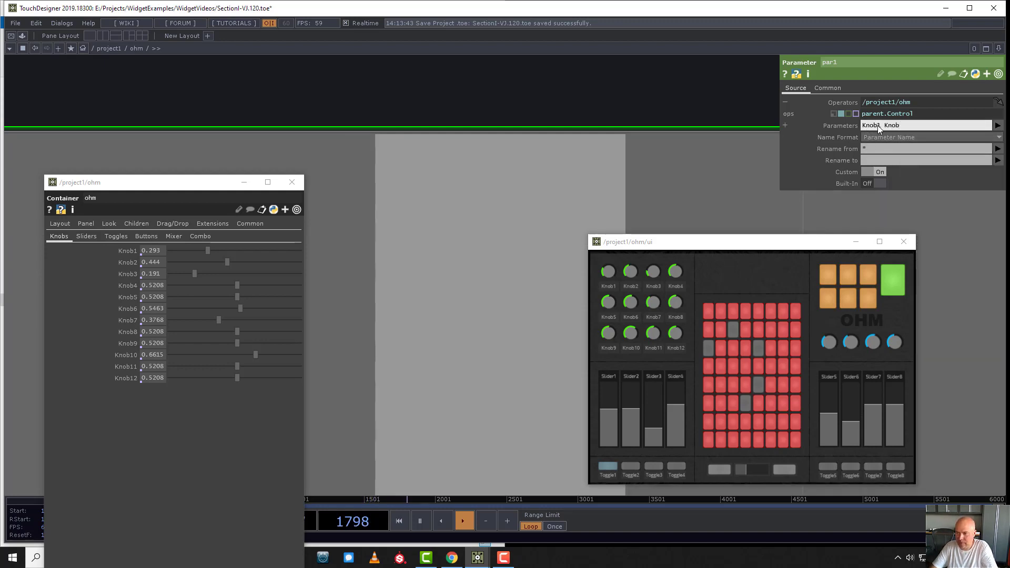
pyautogui.write('2 Knob3')
pyautogui.press('Return')
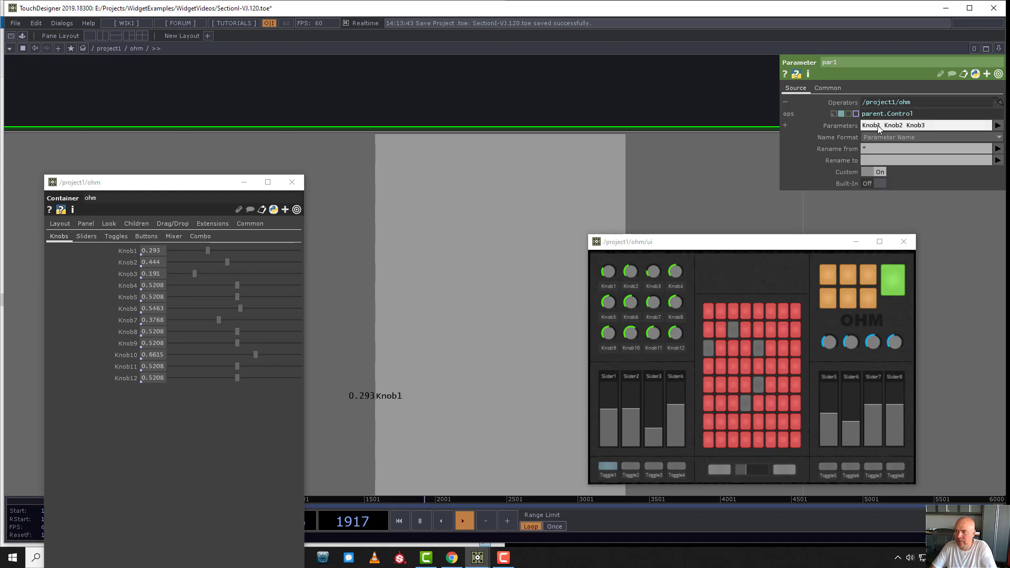
pyautogui.scroll(-6, 502, 209)
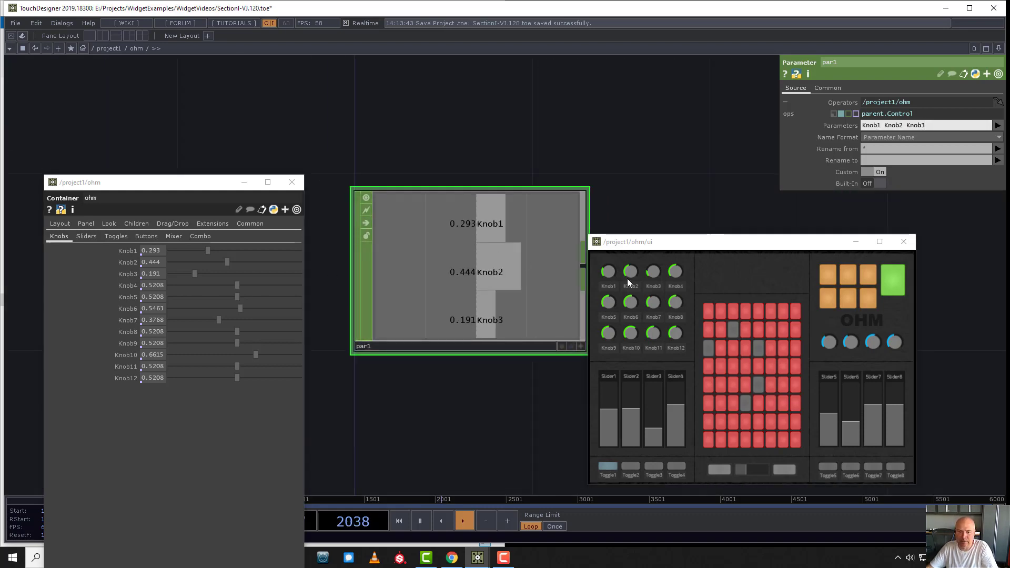
pyautogui.moveTo(608, 272); pyautogui.dragTo(671, 260)
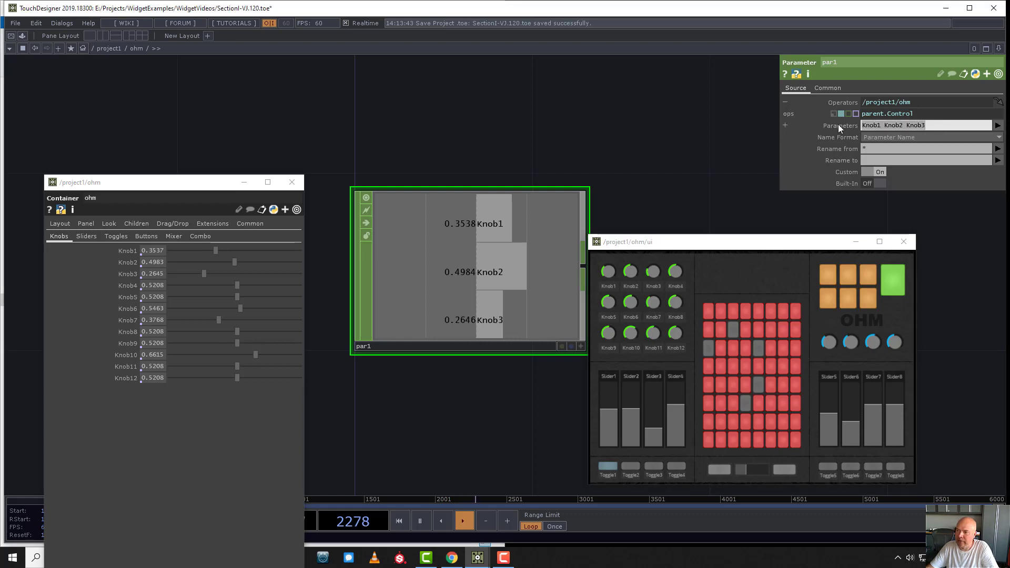
# Try the range patterns Knob[1-3], Knob[1-11] and Knob[1-5] in par1's Parameters filter.
pyautogui.write('Knob[')
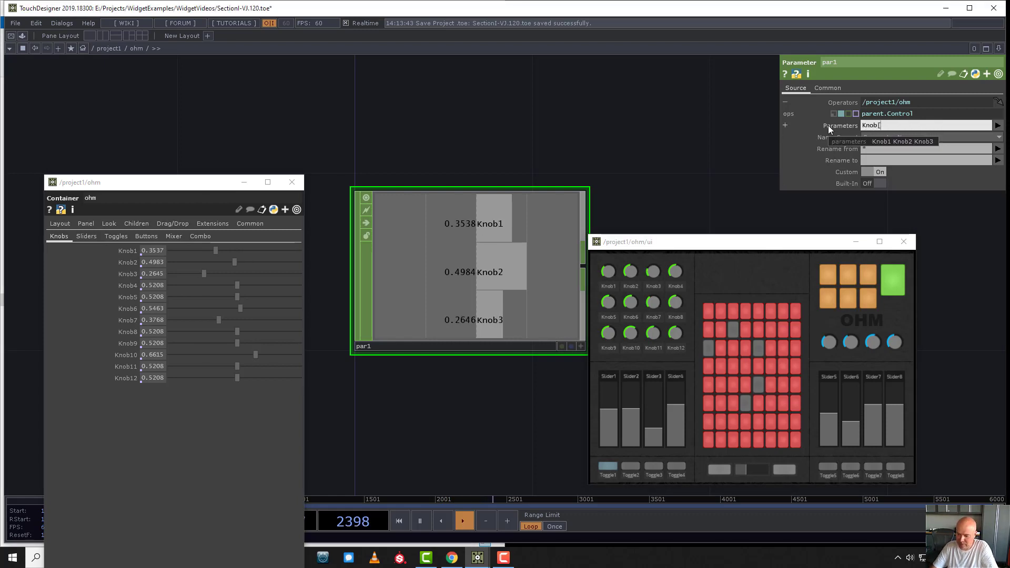
pyautogui.write('1-3]')
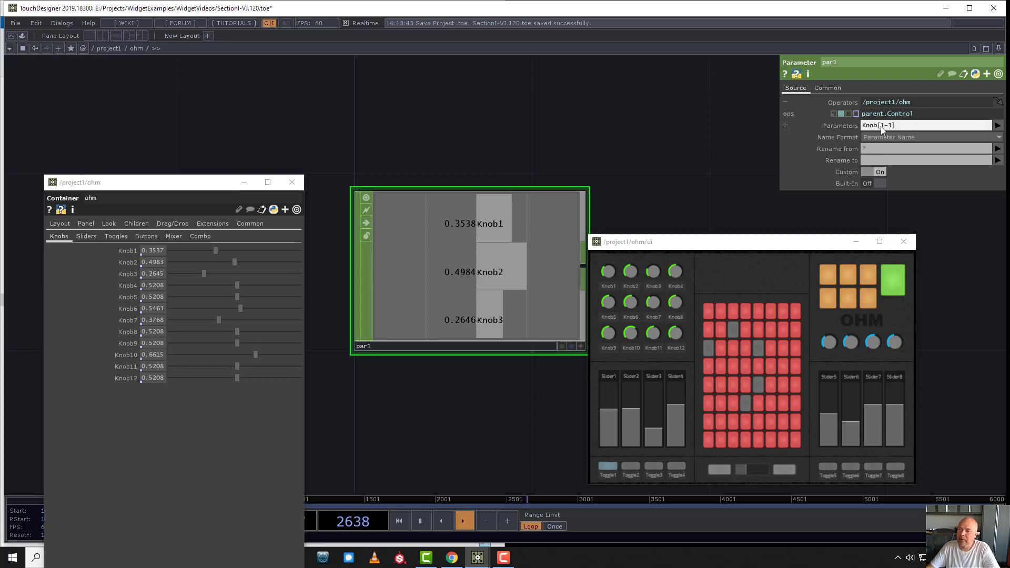
pyautogui.press('Left')
pyautogui.press('BackSpace')
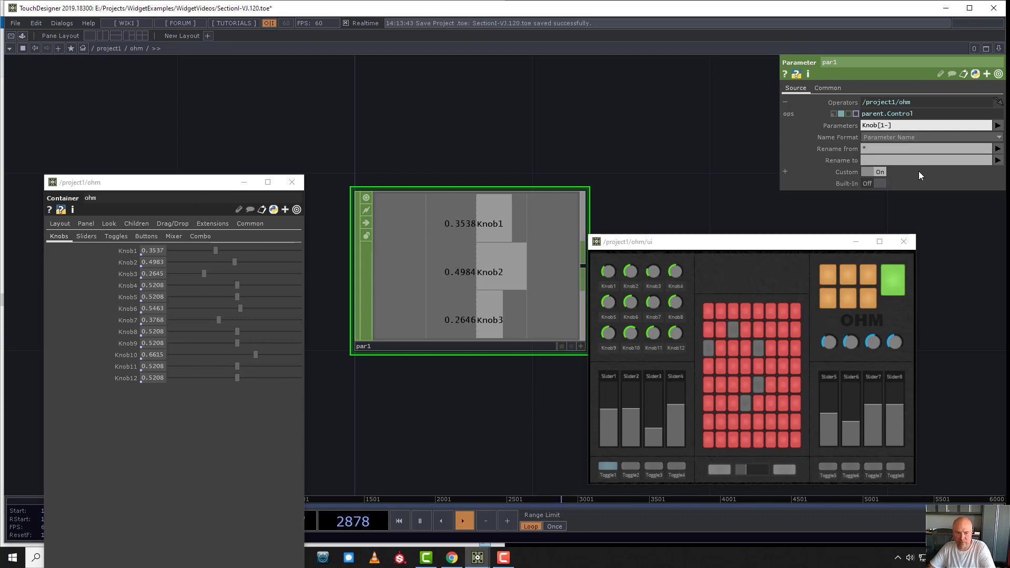
pyautogui.write('11')
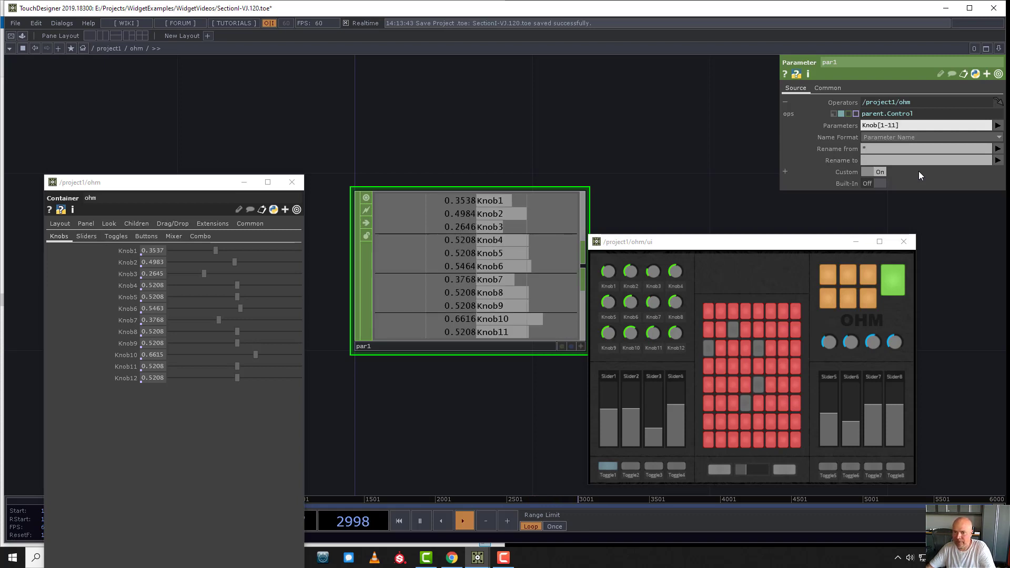
pyautogui.press('BackSpace')
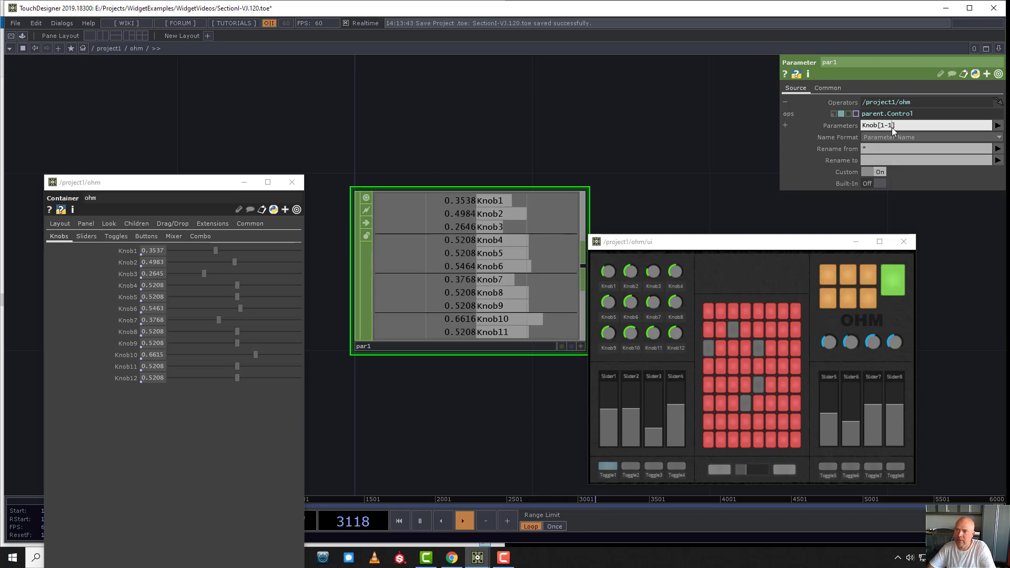
pyautogui.write('5')
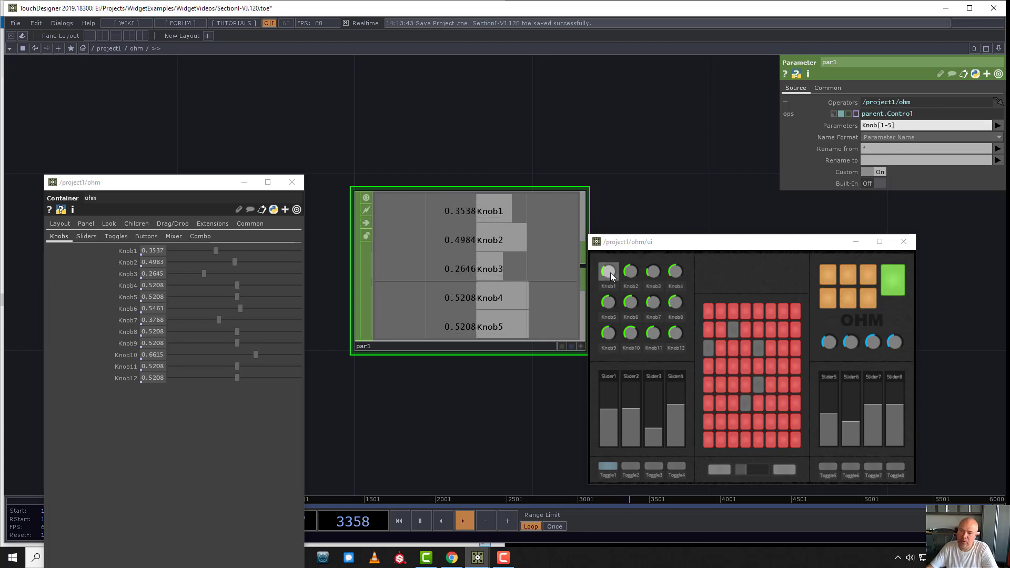
# Move the ui panel window away from the nodes and set par1's Parameters filter to Knob[1-3].
pyautogui.moveTo(674, 244); pyautogui.dragTo(723, 258)
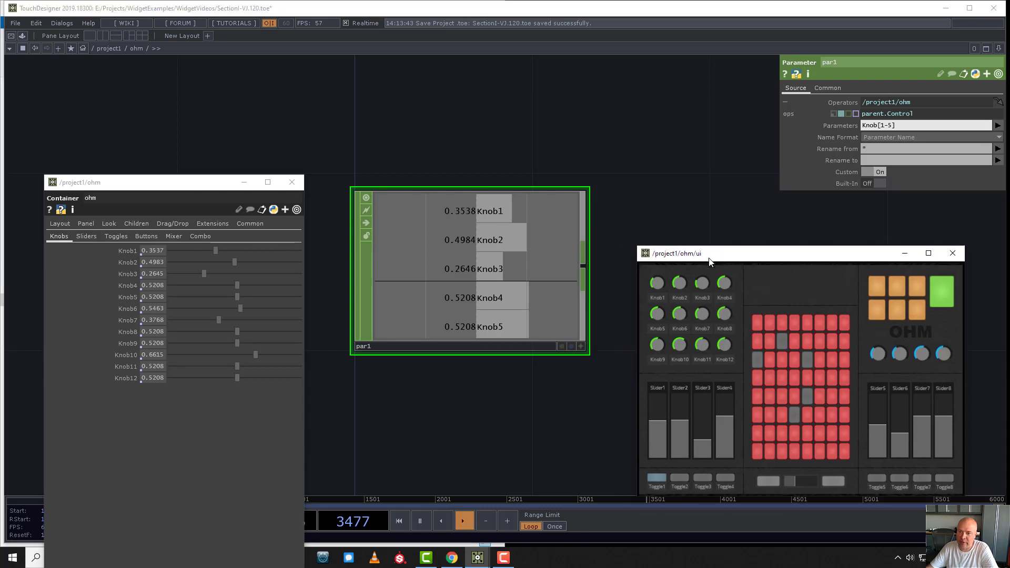
pyautogui.scroll(-5, 442, 234)
pyautogui.scroll(2, 455, 228)
pyautogui.scroll(1, 463, 224)
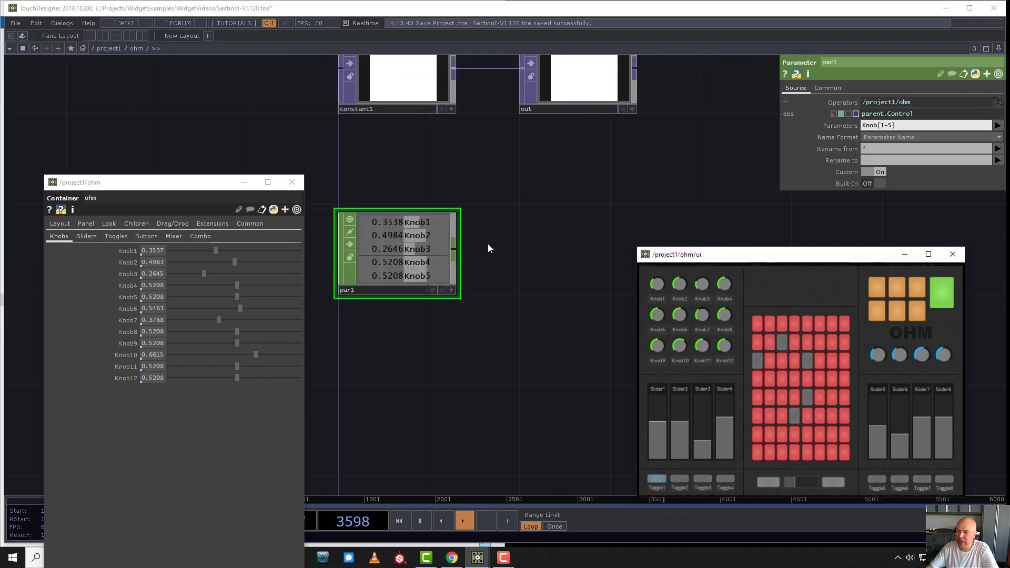
pyautogui.click(893, 126)
pyautogui.press('BackSpace')
pyautogui.write('3')
pyautogui.press('Return')
# Add a Null CHOP fed by par1 beside it and make the null's viewer active.
pyautogui.scroll(-2, 515, 179)
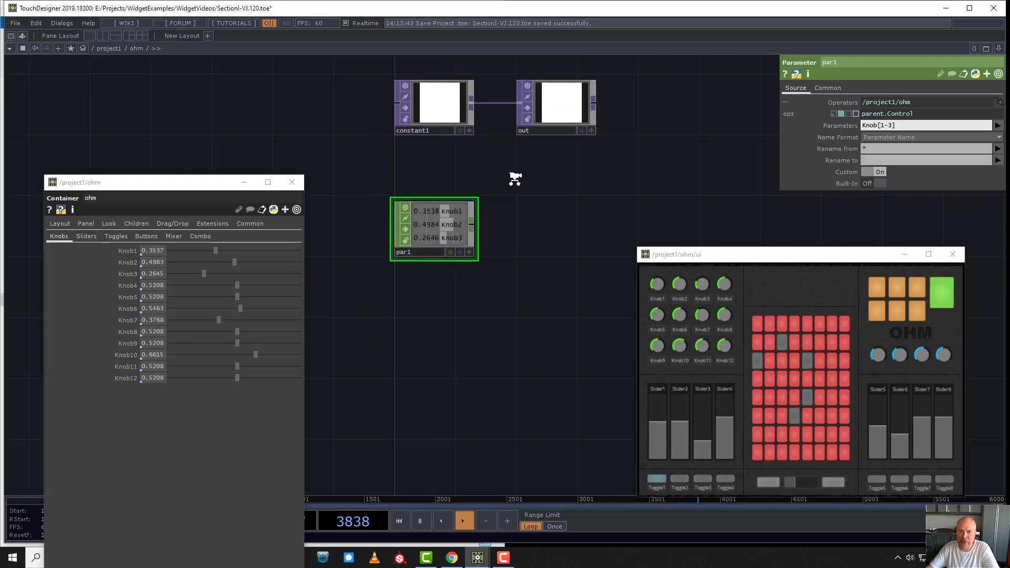
pyautogui.scroll(-1, 501, 238)
pyautogui.press('Tab')
pyautogui.write('n')
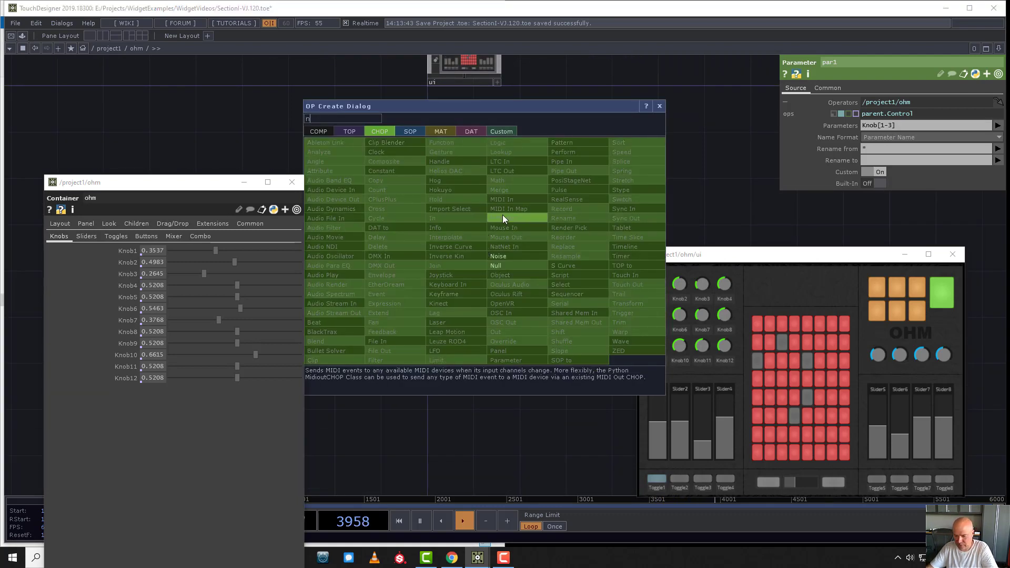
pyautogui.click(514, 265)
pyautogui.click(554, 251)
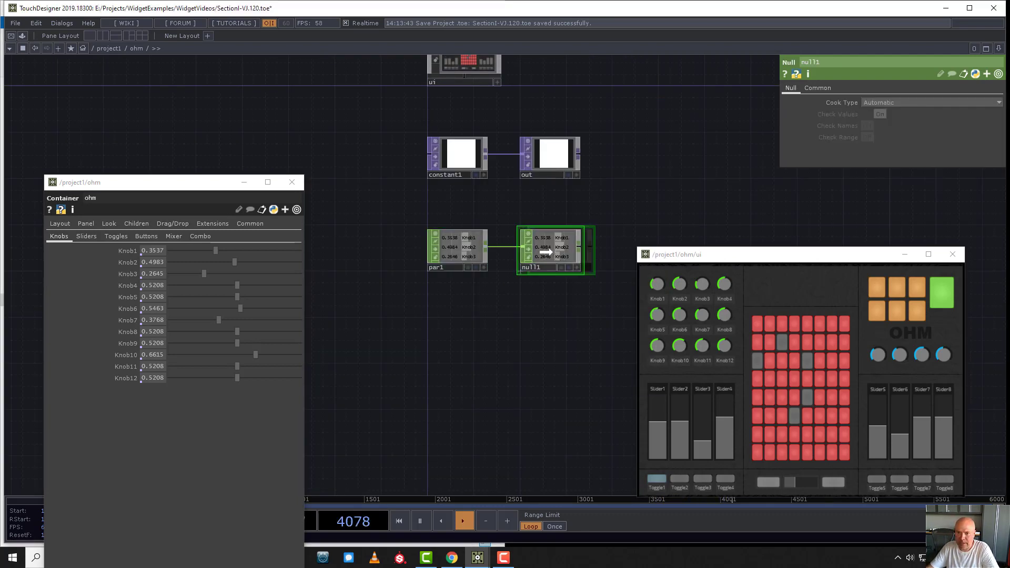
pyautogui.click(576, 267)
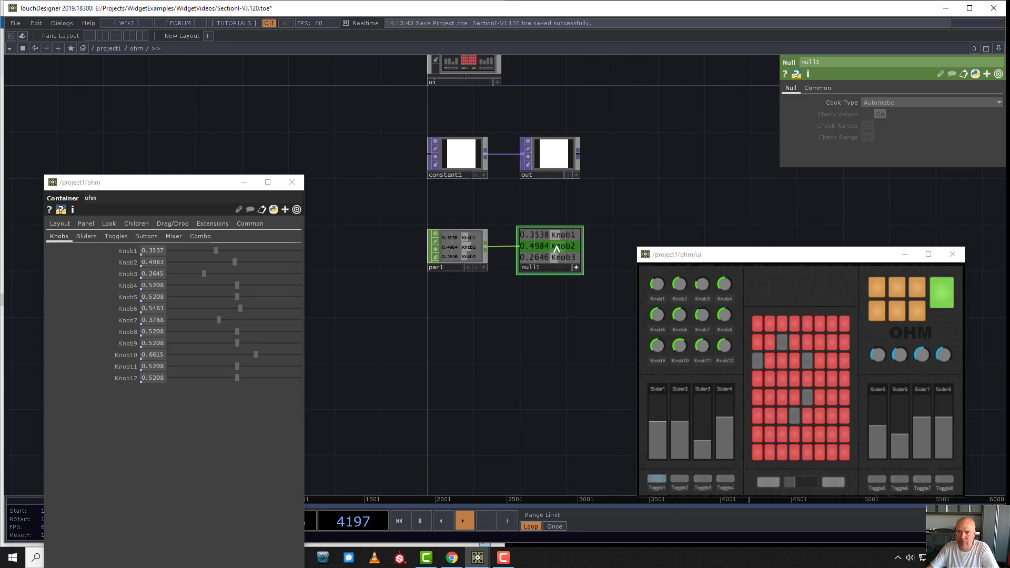
# Export null1's Knob1, Knob2 and Knob3 channels to constant1's Color Red, Color Green and Color Blue.
pyautogui.moveTo(552, 235); pyautogui.dragTo(458, 158)
pyautogui.click(468, 125)
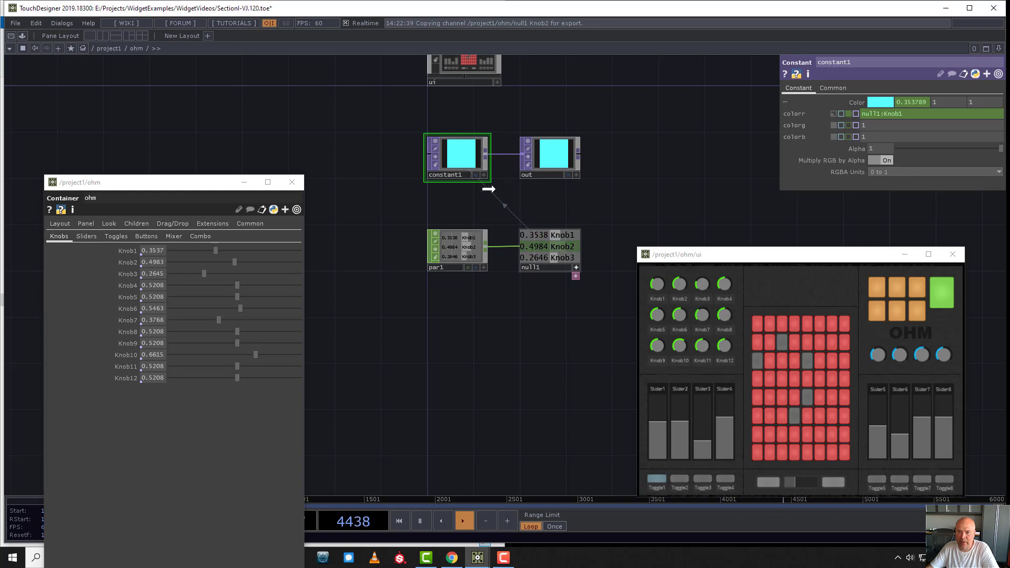
pyautogui.moveTo(489, 189); pyautogui.dragTo(458, 157)
pyautogui.click(473, 131)
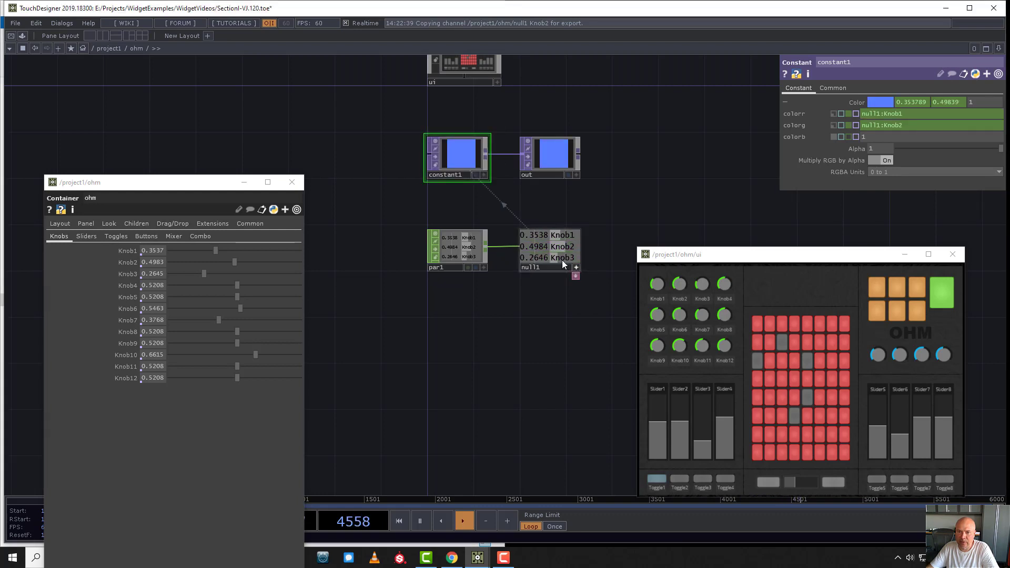
pyautogui.moveTo(562, 260); pyautogui.dragTo(466, 161)
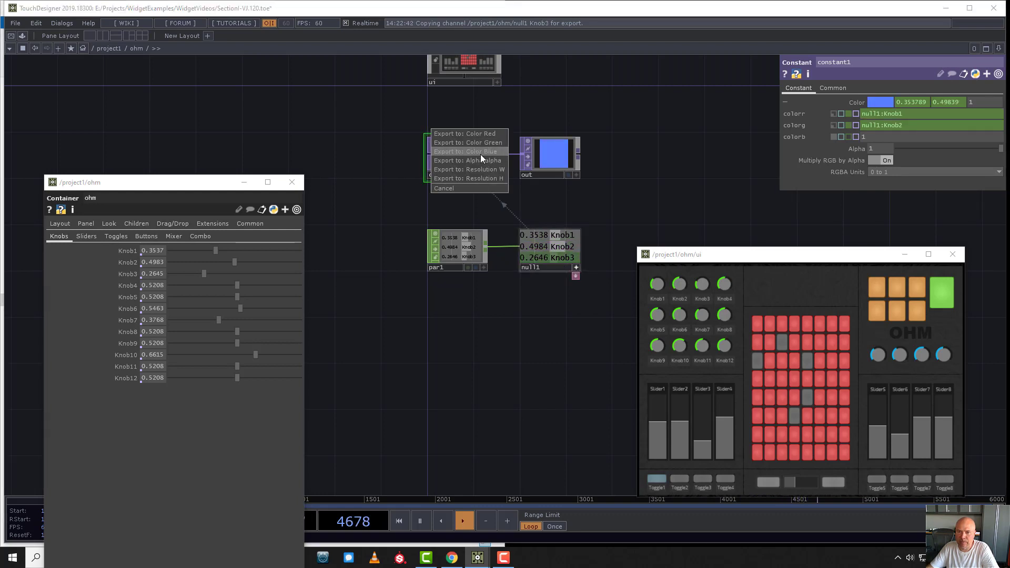
pyautogui.click(481, 152)
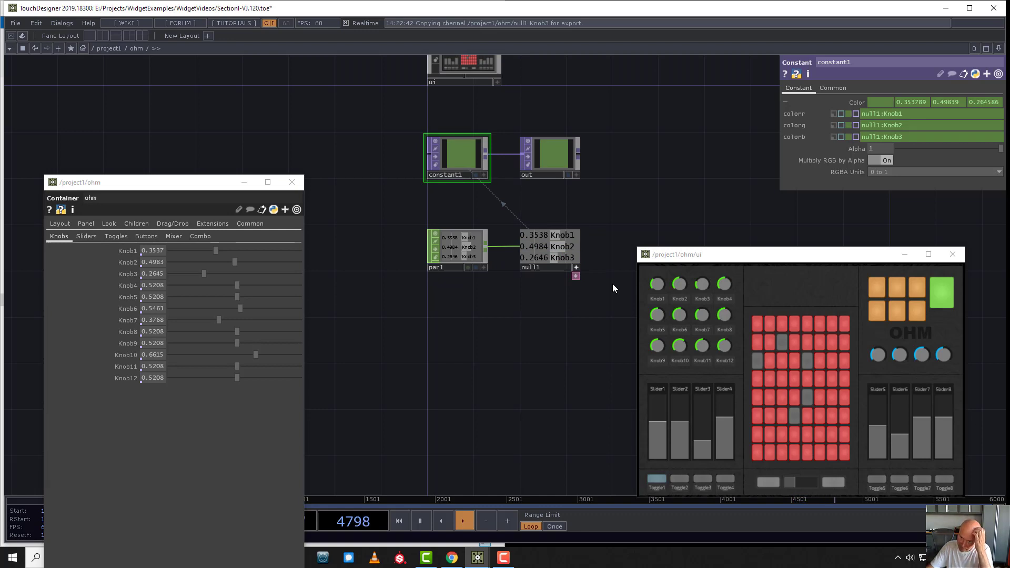
# Turn Knob1, Knob2 and Knob3 on the ui panel to about 0.94, 0 and 0.89, and close the panel window.
pyautogui.moveTo(733, 262); pyautogui.dragTo(711, 234)
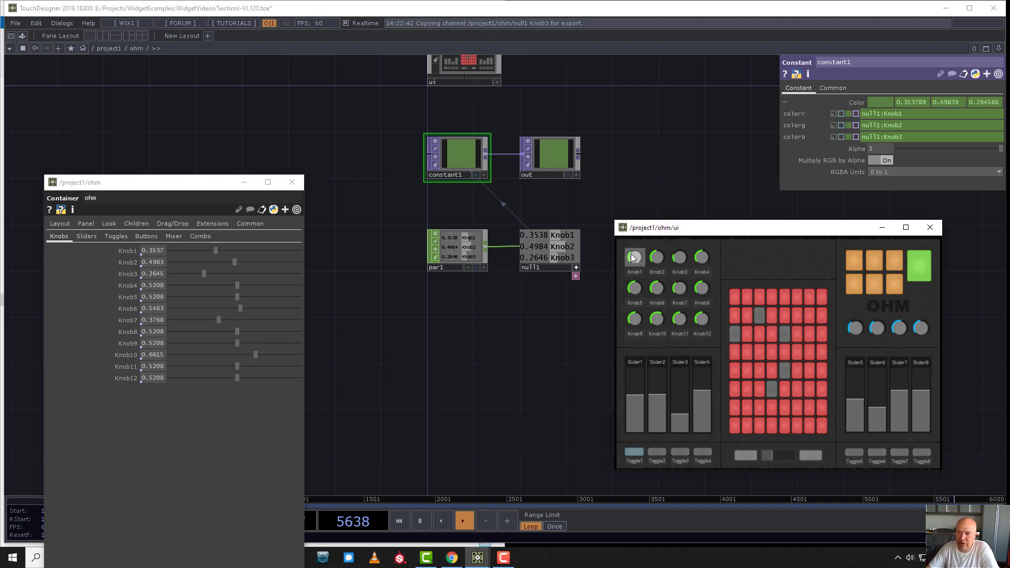
pyautogui.moveTo(630, 258); pyautogui.dragTo(690, 161)
pyautogui.moveTo(616, 109); pyautogui.dragTo(636, 189)
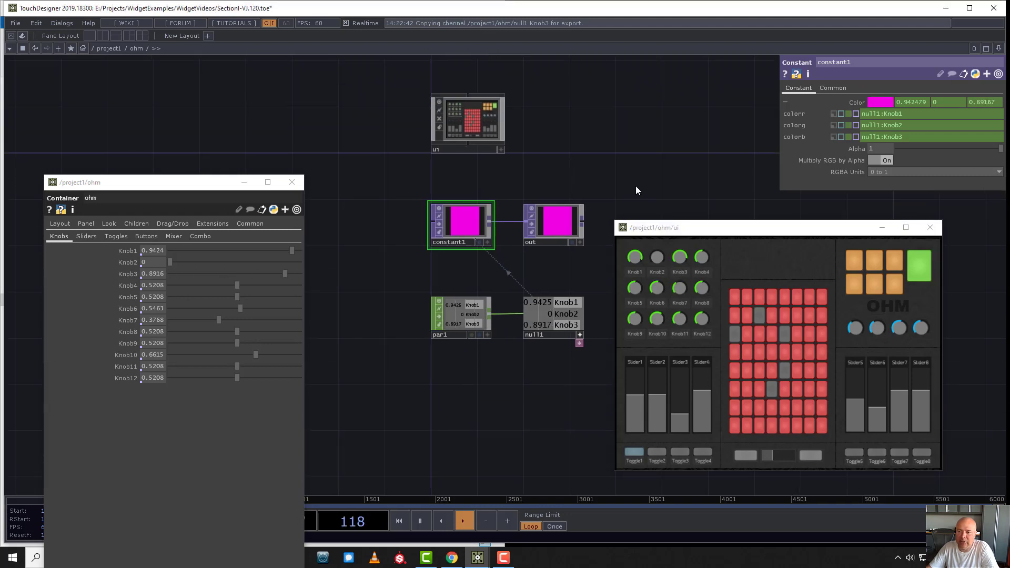
pyautogui.click(930, 227)
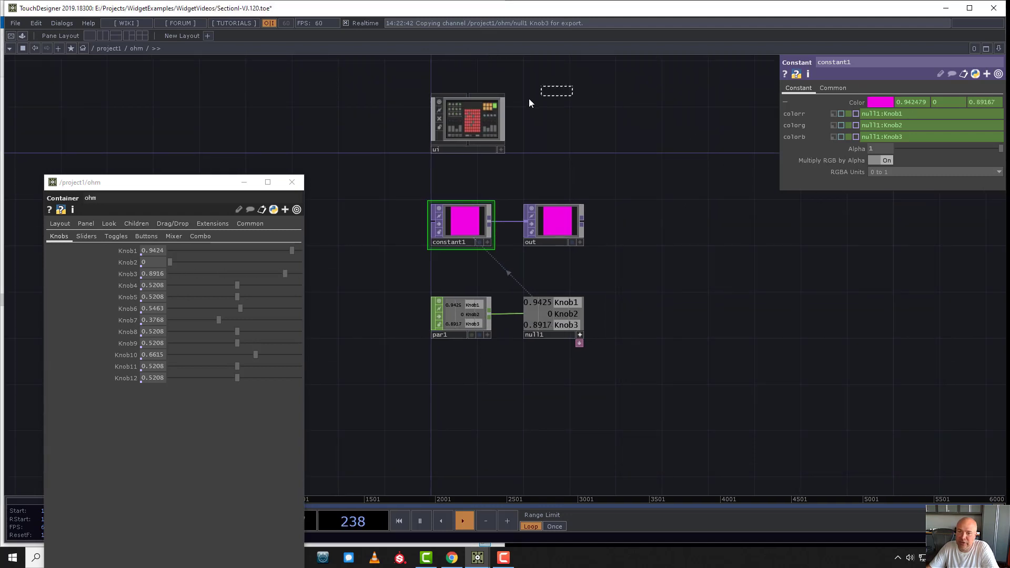
# Select the ui container in the ohm network and save the project.
pyautogui.moveTo(530, 103); pyautogui.dragTo(419, 147)
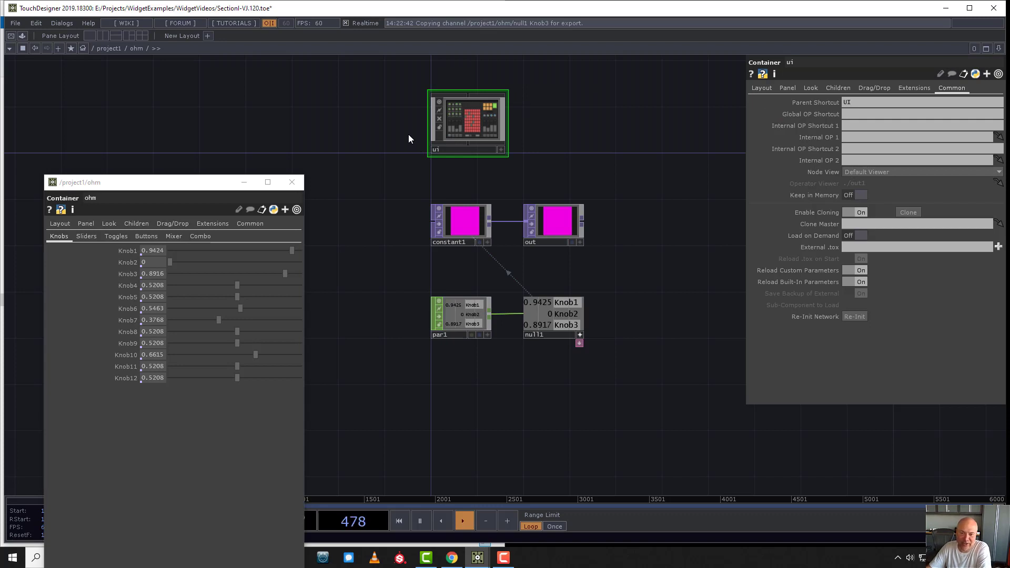
pyautogui.click(15, 23)
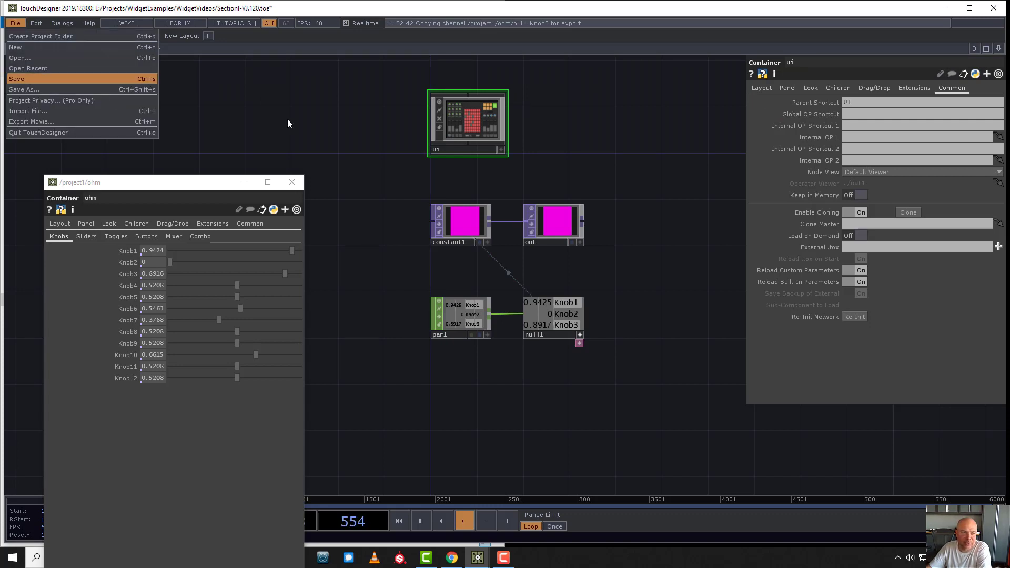
pyautogui.hotkey('ctrl', 's')
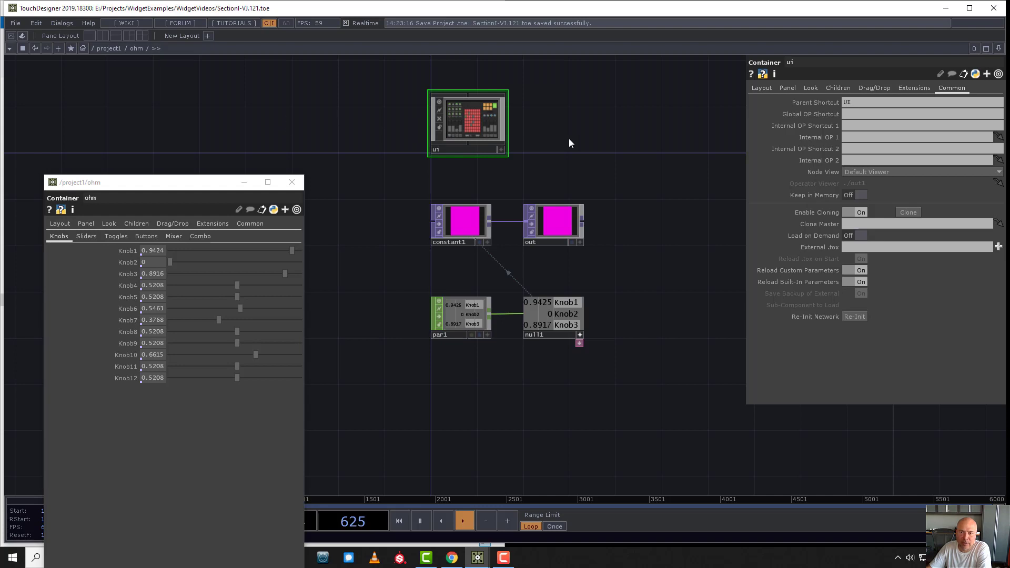
# Delete the ui container and move par1 and null1 into line ahead of constant1.
pyautogui.press('Delete')
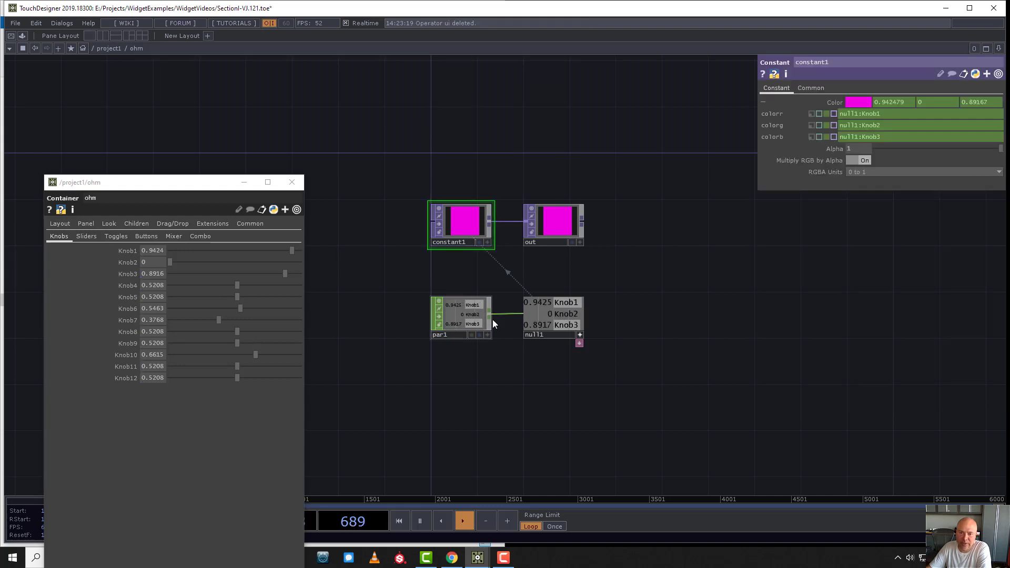
pyautogui.scroll(4, 493, 320)
pyautogui.moveTo(633, 244); pyautogui.dragTo(541, 365)
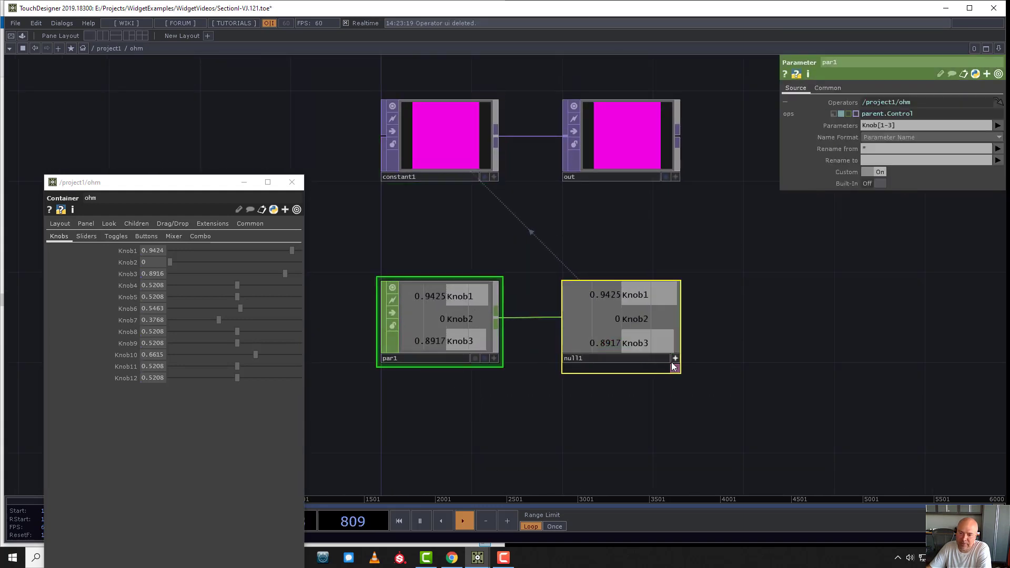
pyautogui.scroll(-4, 763, 263)
pyautogui.scroll(3, 737, 276)
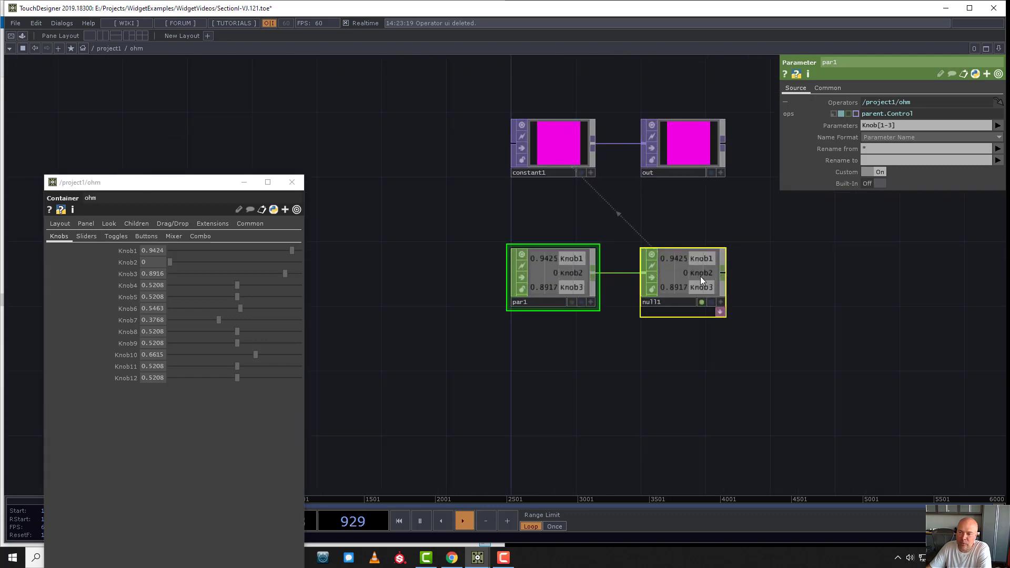
pyautogui.moveTo(700, 276); pyautogui.dragTo(416, 156)
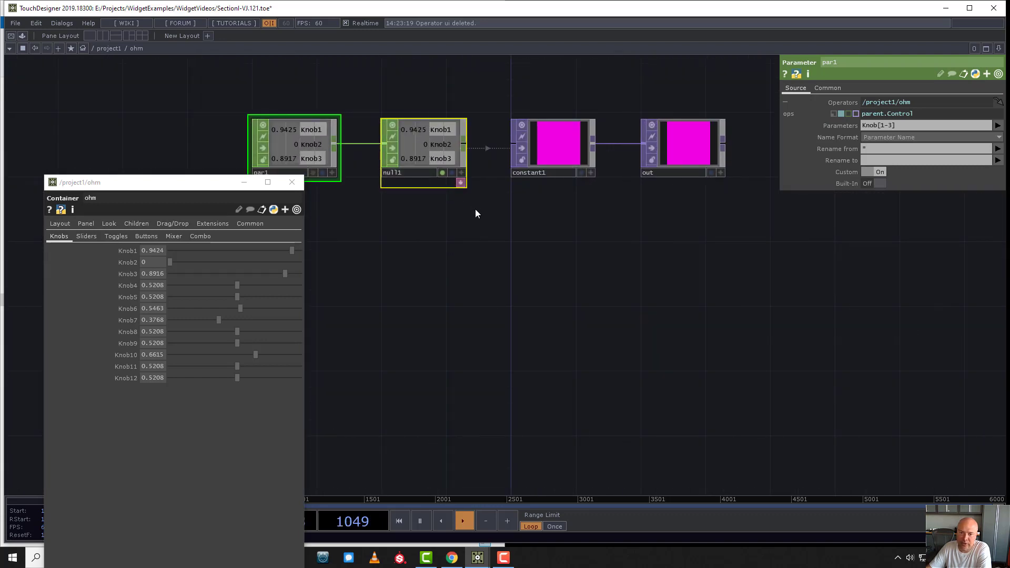
# Vary Knob1 in the ohm parameters, and undo the edits back through the deletion of the ui container.
pyautogui.moveTo(535, 260); pyautogui.dragTo(646, 398, button='middle')
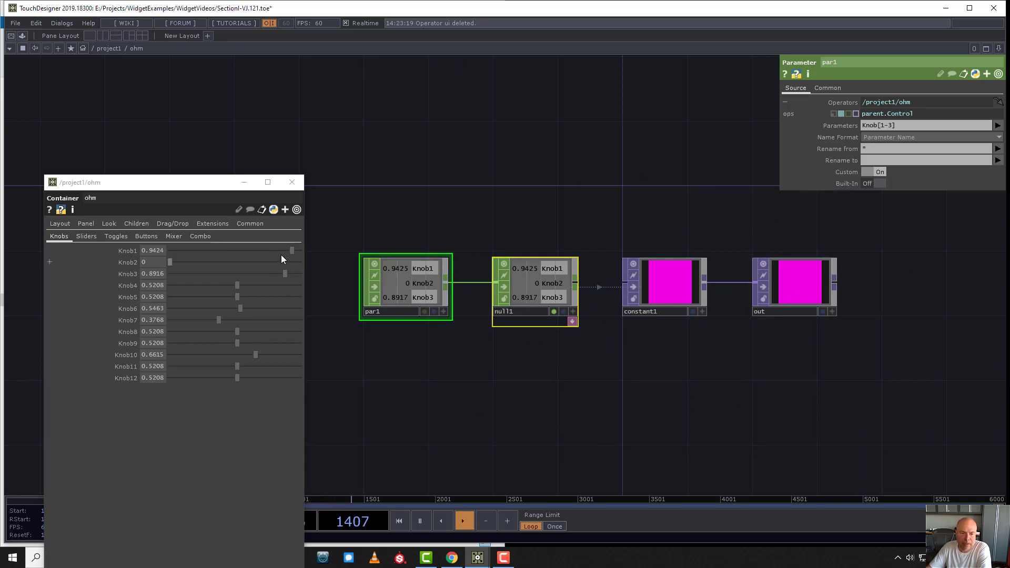
pyautogui.moveTo(291, 251); pyautogui.dragTo(236, 267)
pyautogui.moveTo(413, 166); pyautogui.dragTo(400, 343)
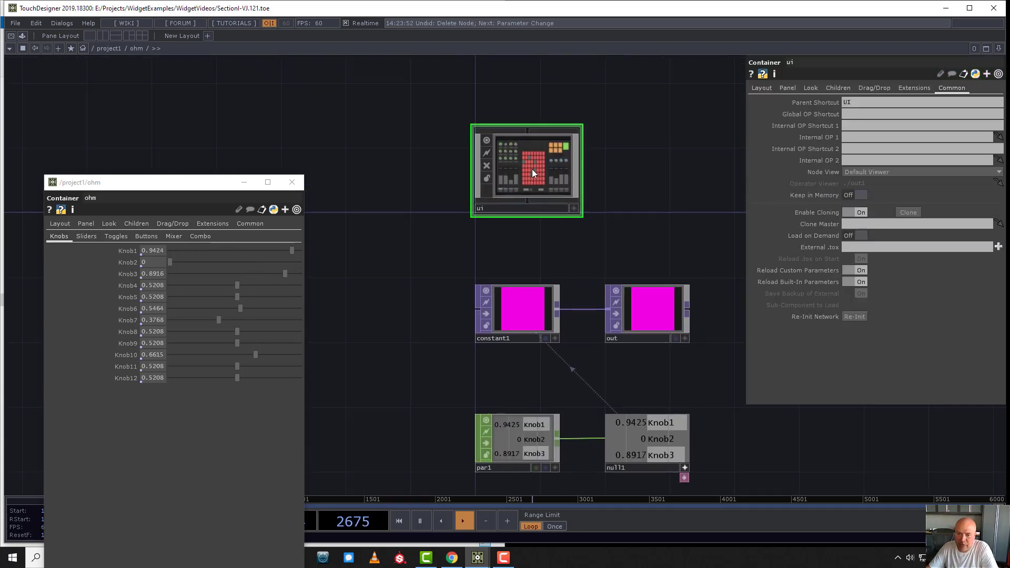
# Open the ui container's viewer window, turn Knob1 to about 0.61, and move the window away from constant1.
pyautogui.rightClick(532, 169)
pyautogui.click(573, 146)
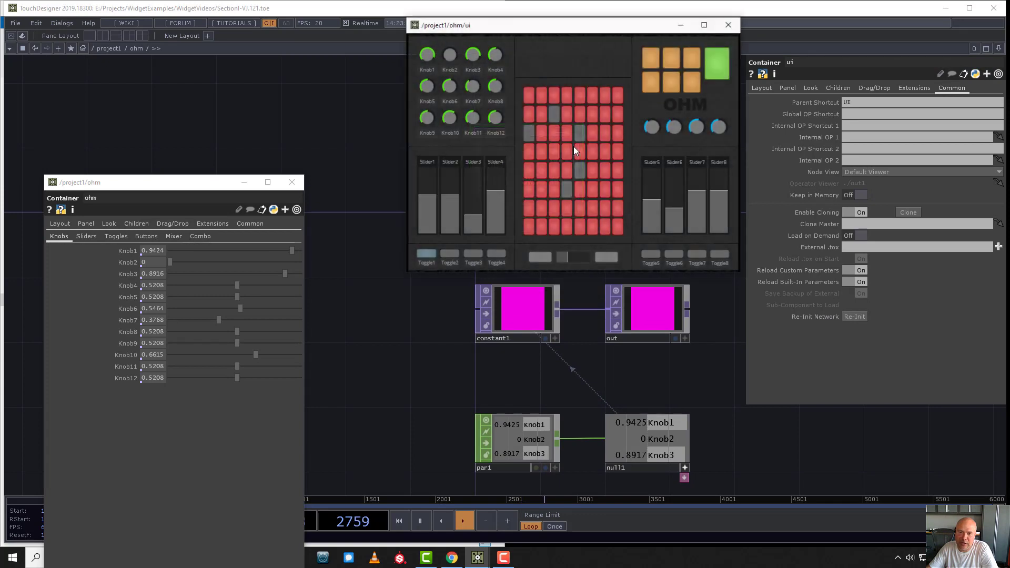
pyautogui.moveTo(424, 59); pyautogui.dragTo(435, 100)
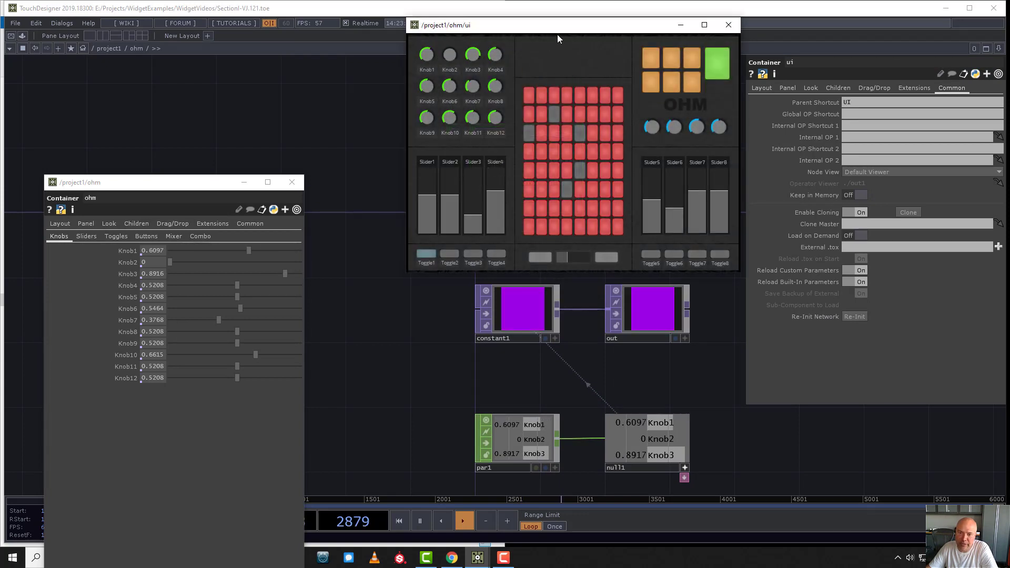
pyautogui.moveTo(557, 33); pyautogui.dragTo(769, 184)
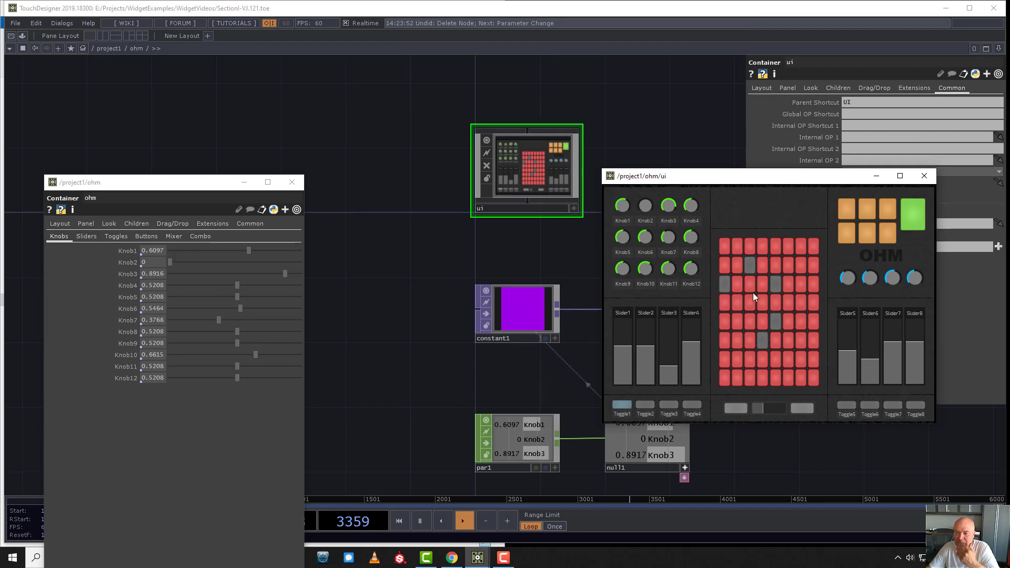
# Switch off a diagonal trail of red pads in the ui panel's button grid, ending at its lower-right corner.
pyautogui.click(752, 250)
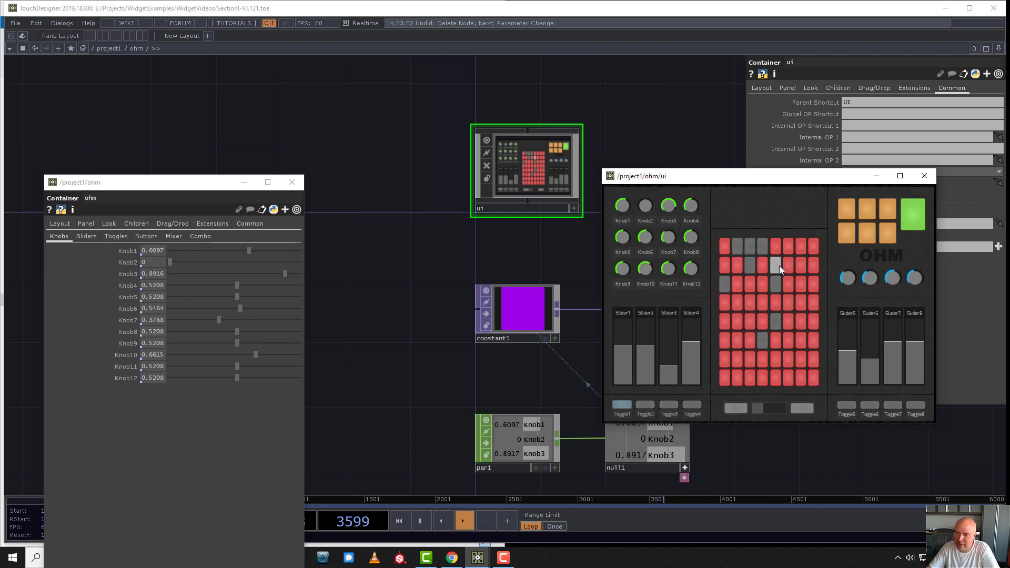
pyautogui.click(779, 266)
pyautogui.click(801, 359)
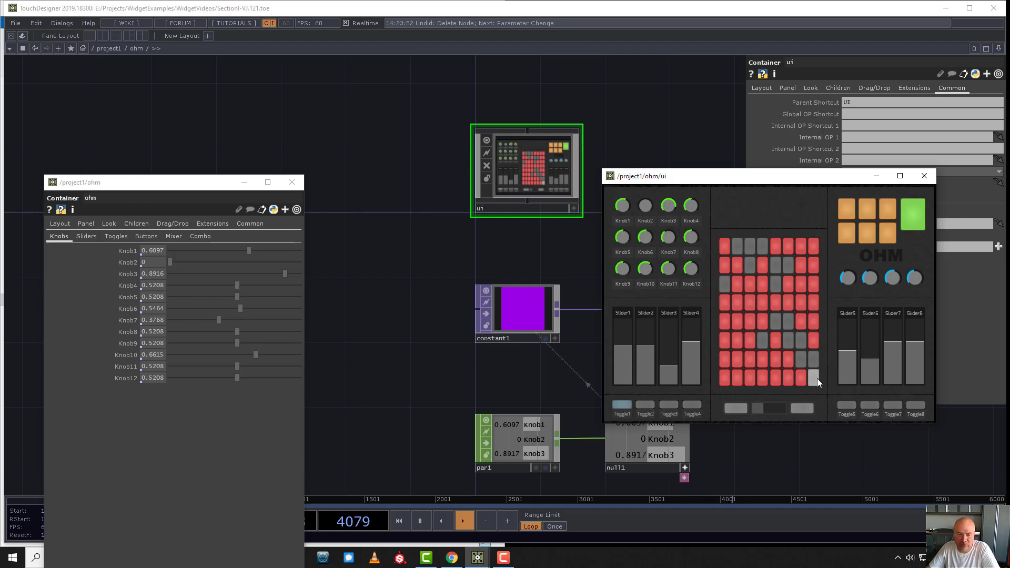
# Set Knob1, Knob2 and Knob3 in the ohm parameters to 0.313, 0.65 and 0.424.
pyautogui.moveTo(253, 250)
pyautogui.mouseDown()
pyautogui.moveTo(191, 252)
pyautogui.moveTo(254, 264)
pyautogui.mouseUp()
pyautogui.click(212, 251)
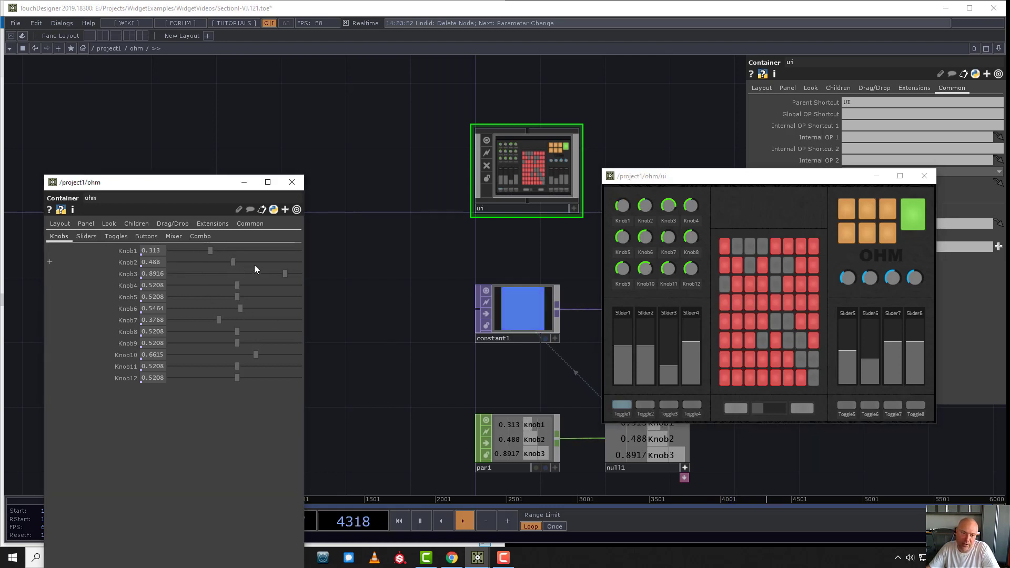
pyautogui.click(225, 274)
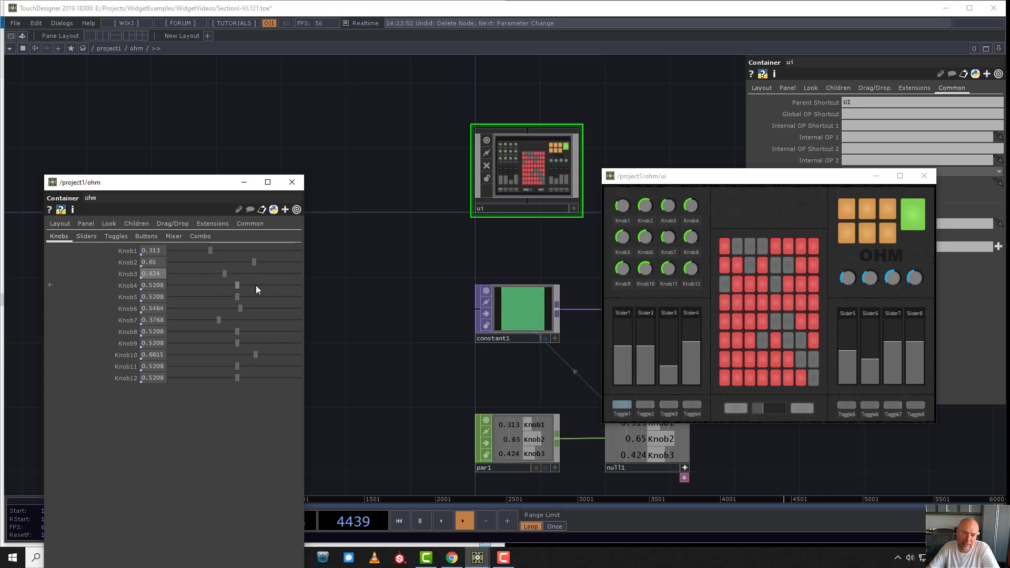
# Set Knob4 to 0.224 in the ohm parameters, turn it to 0.3391 in the ui panel, and close the panel's viewer.
pyautogui.click(232, 285)
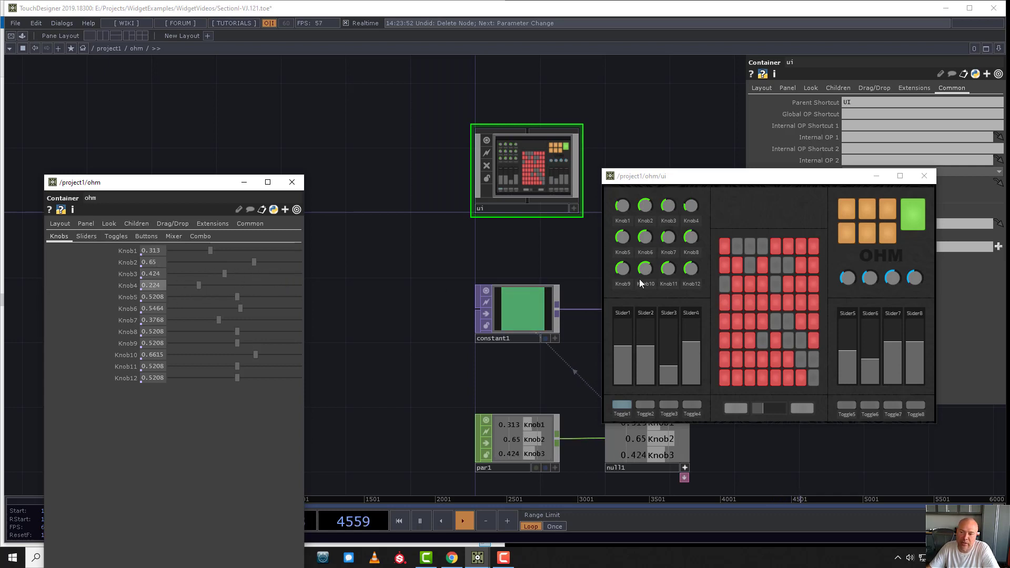
pyautogui.moveTo(687, 209)
pyautogui.mouseDown()
pyautogui.moveTo(695, 181)
pyautogui.moveTo(694, 196)
pyautogui.moveTo(689, 191)
pyautogui.mouseUp()
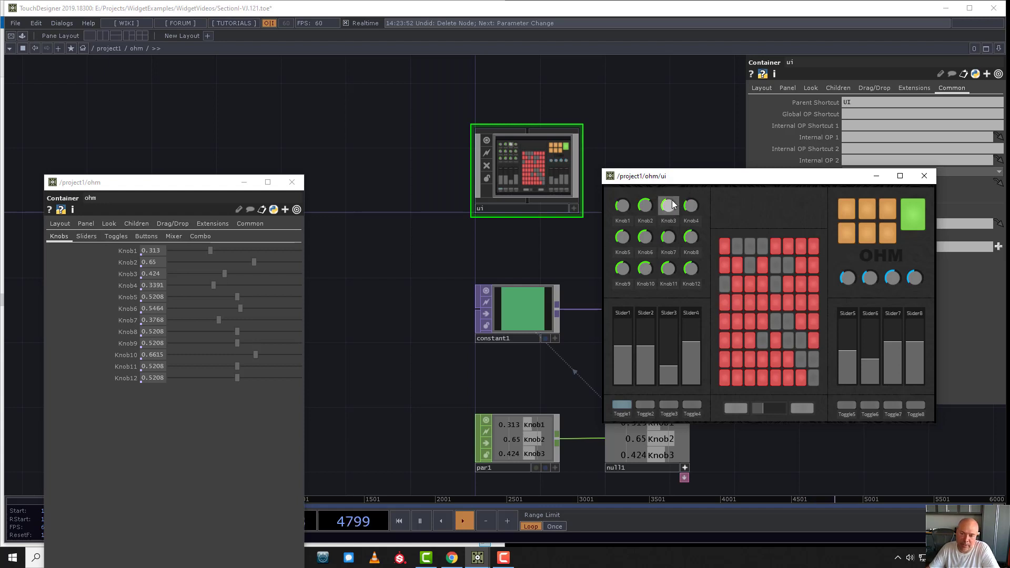
pyautogui.click(929, 184)
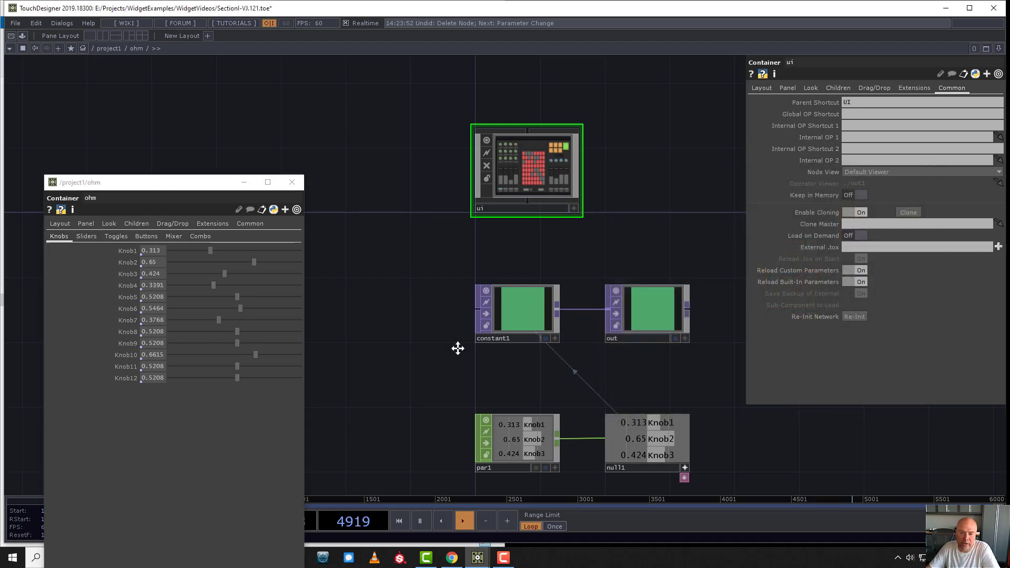
# Add an HSV Adjust TOP between constant1 and out.
pyautogui.moveTo(458, 345); pyautogui.dragTo(424, 192)
pyautogui.click(513, 211)
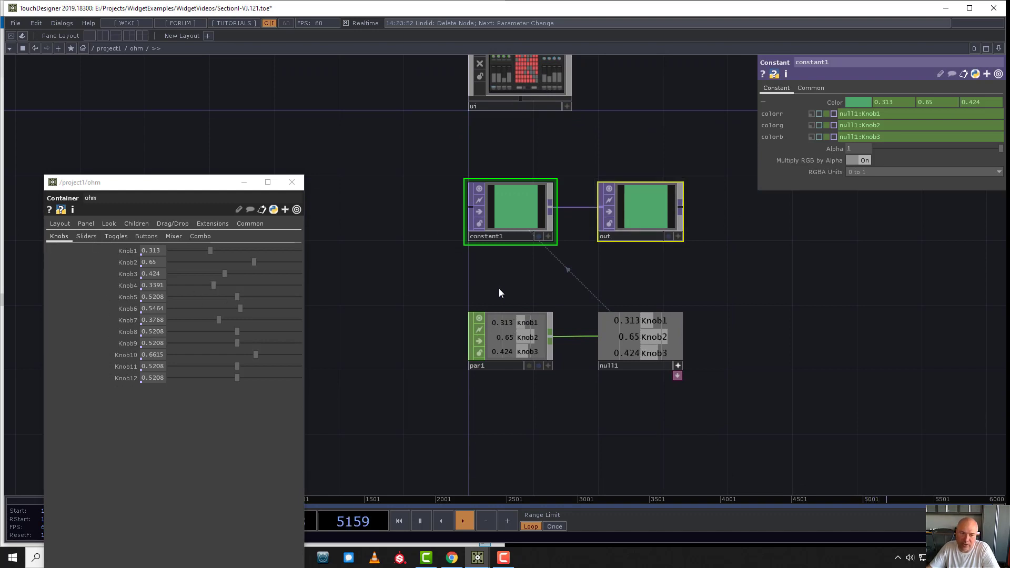
pyautogui.moveTo(482, 377); pyautogui.dragTo(484, 377, button='right')
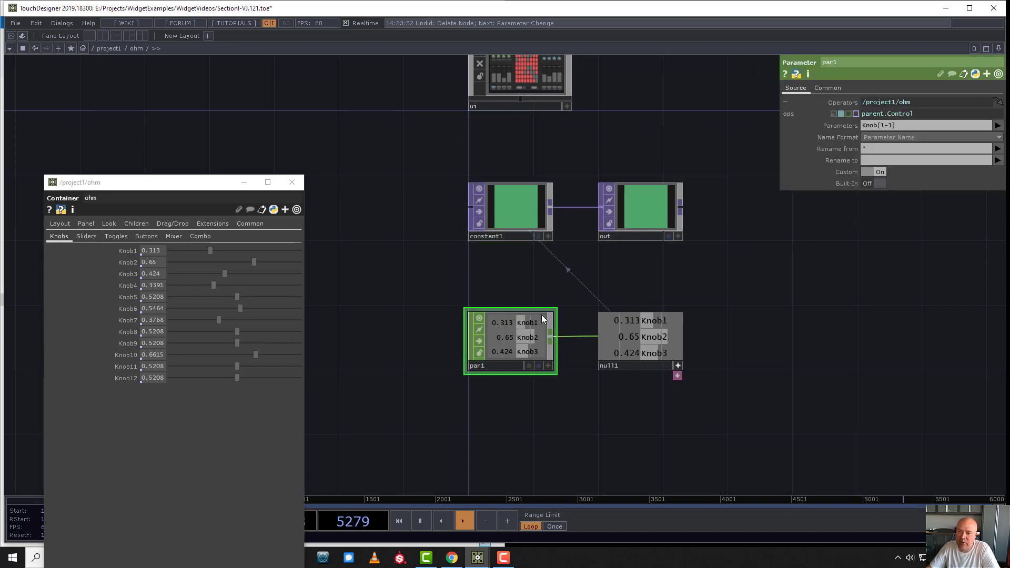
pyautogui.moveTo(547, 274); pyautogui.dragTo(545, 227)
pyautogui.press('Tab')
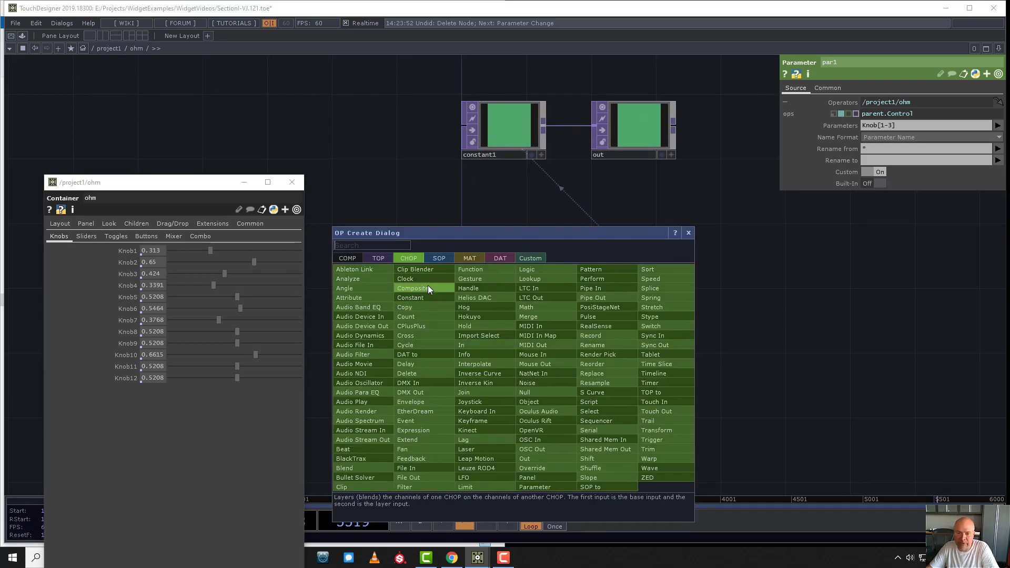
pyautogui.click(377, 258)
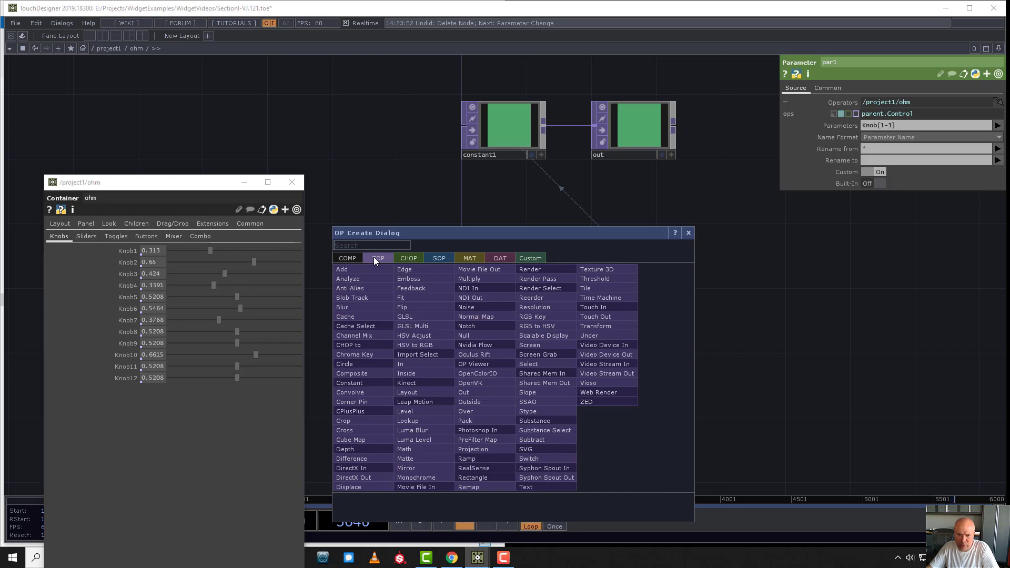
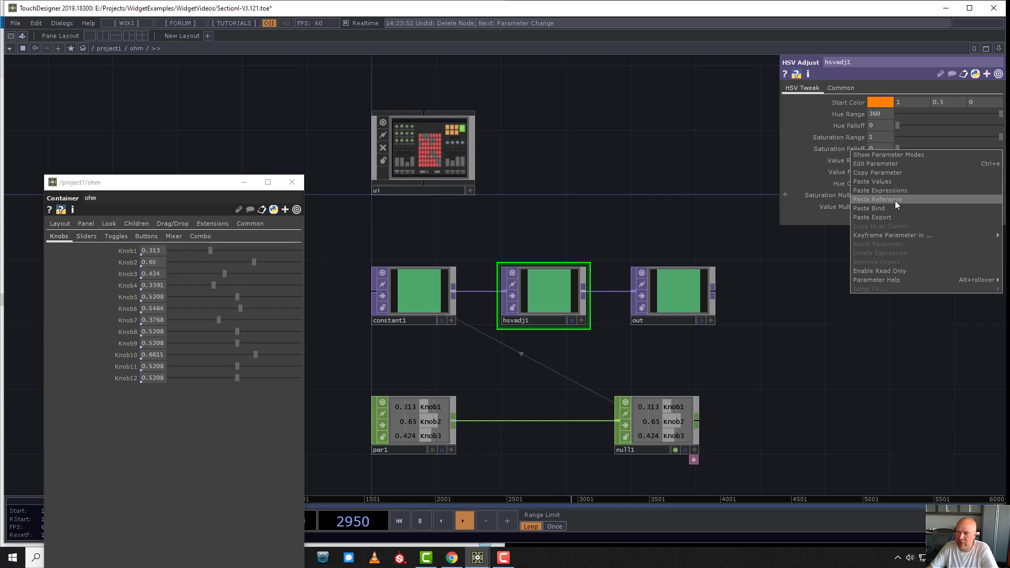
# Drive hsvadj1's Saturation Multiplier with the expression 1-parent.Control.par.Knob4, and set Knob4 to 0.675 in the ohm parameters.
pyautogui.click(896, 201)
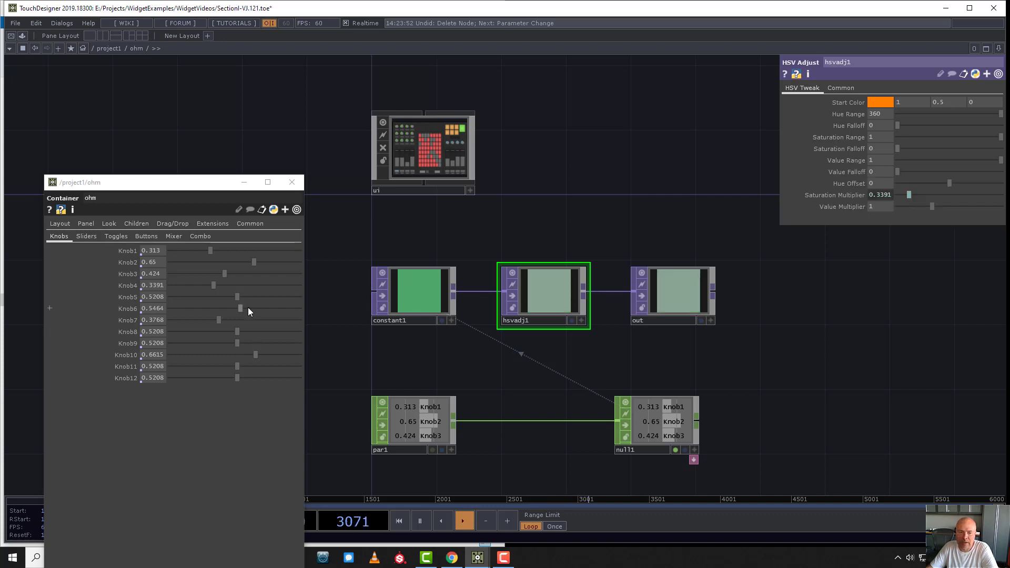
pyautogui.moveTo(213, 286); pyautogui.dragTo(243, 300)
pyautogui.click(843, 192)
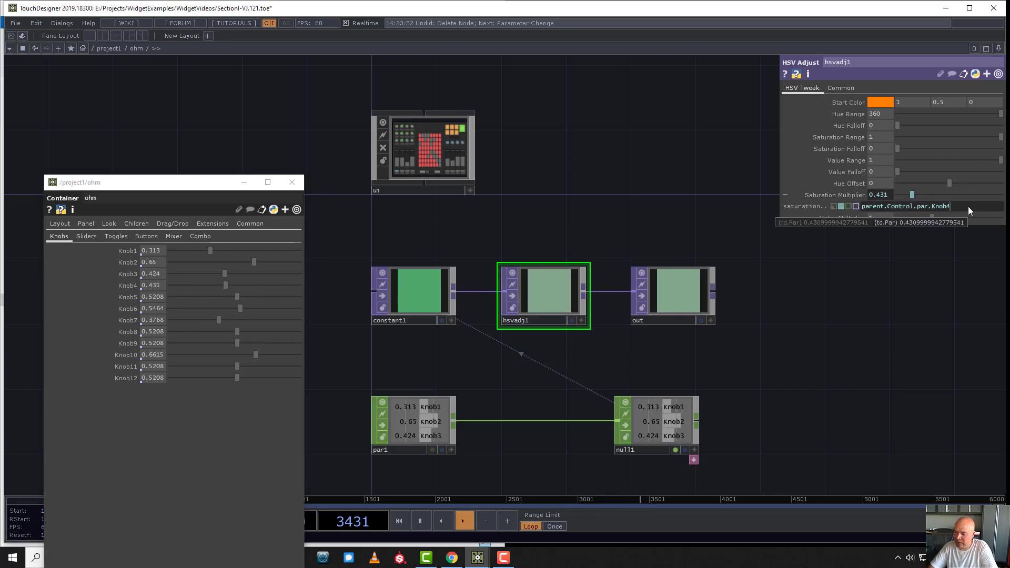
pyautogui.write('1-')
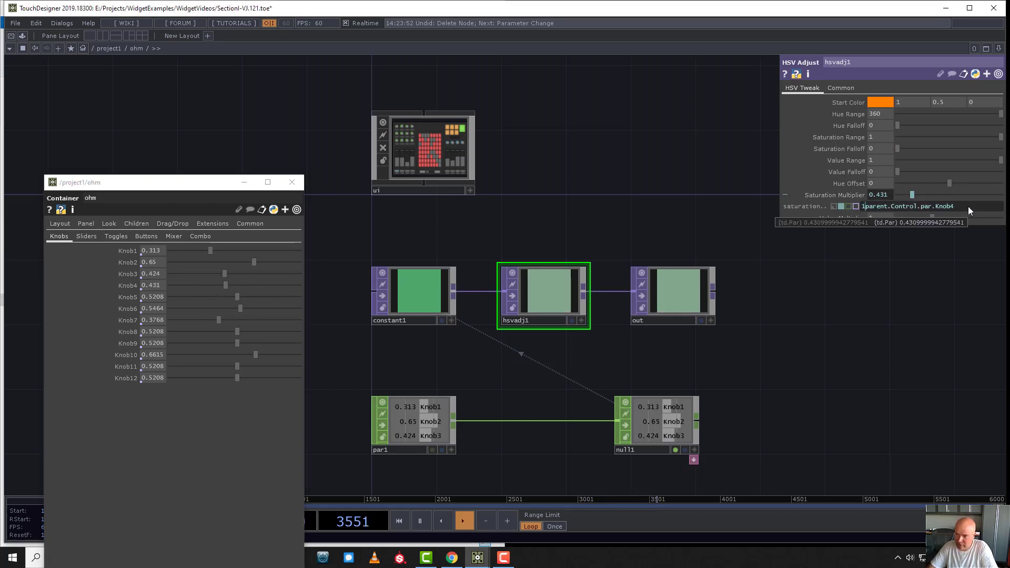
pyautogui.press('Return')
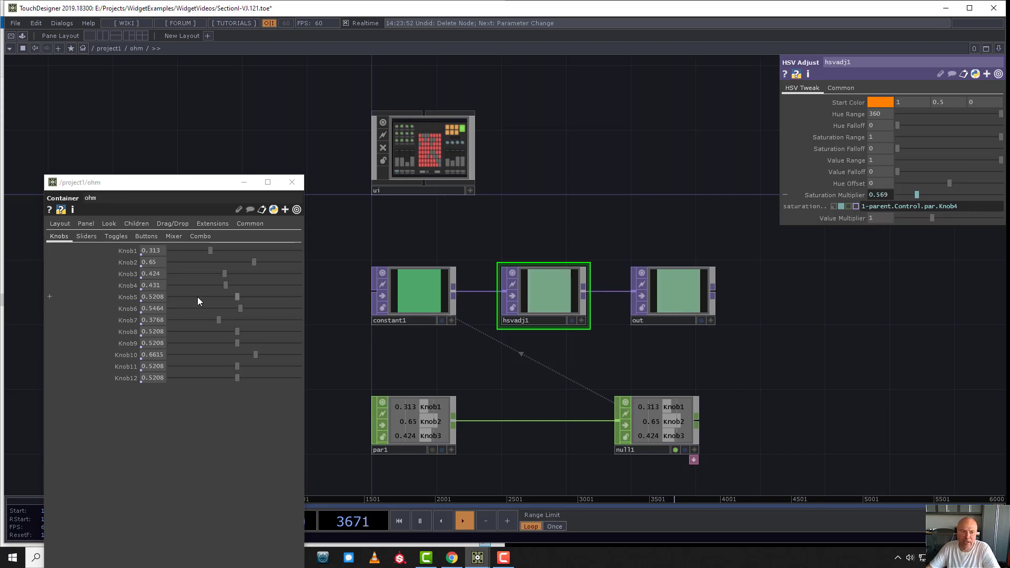
pyautogui.moveTo(228, 286); pyautogui.dragTo(257, 286)
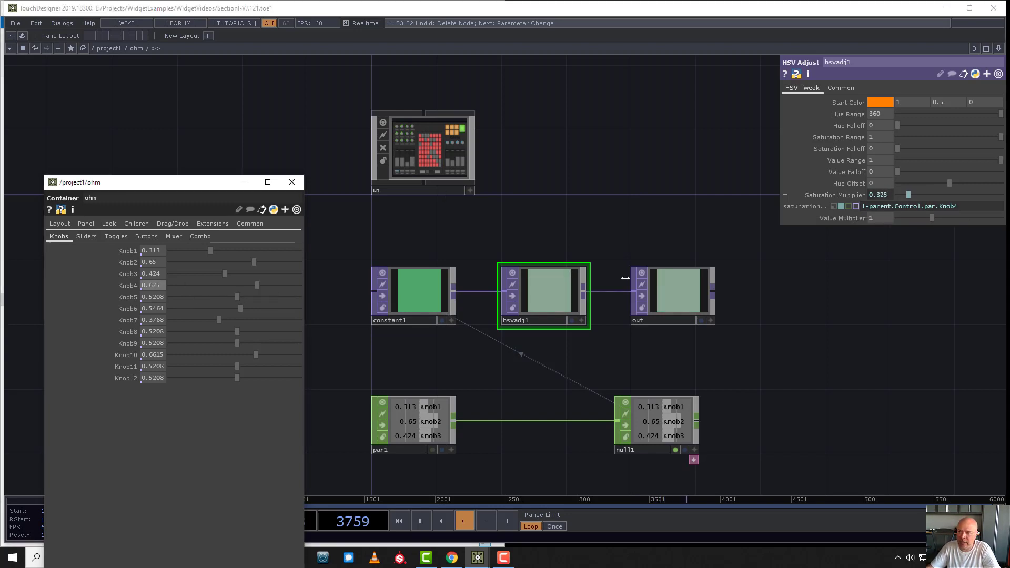
# Try a constant Saturation Multiplier of 1.01 on hsvadj1, and return the parameter to expression mode.
pyautogui.click(907, 206)
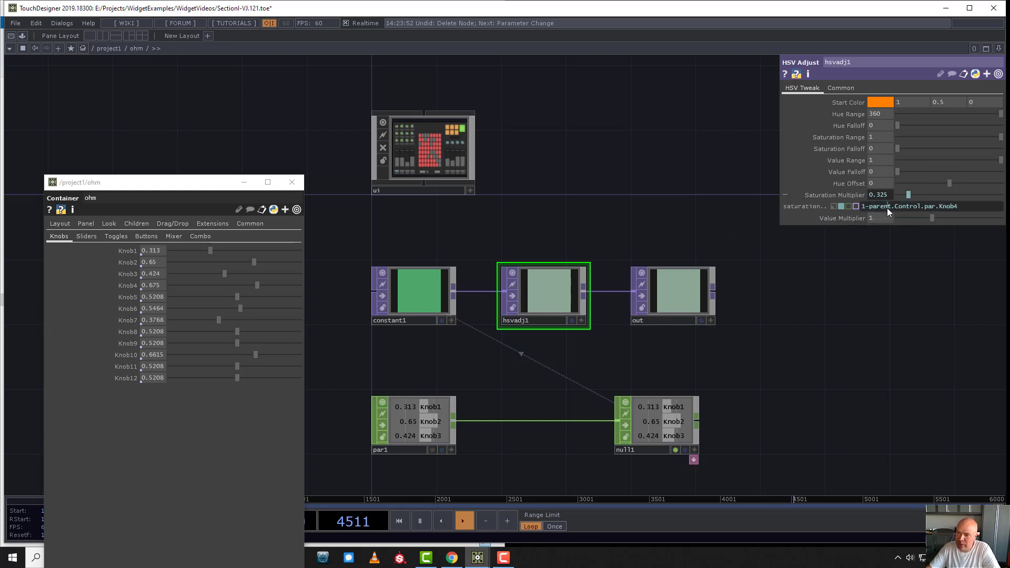
pyautogui.moveTo(887, 208)
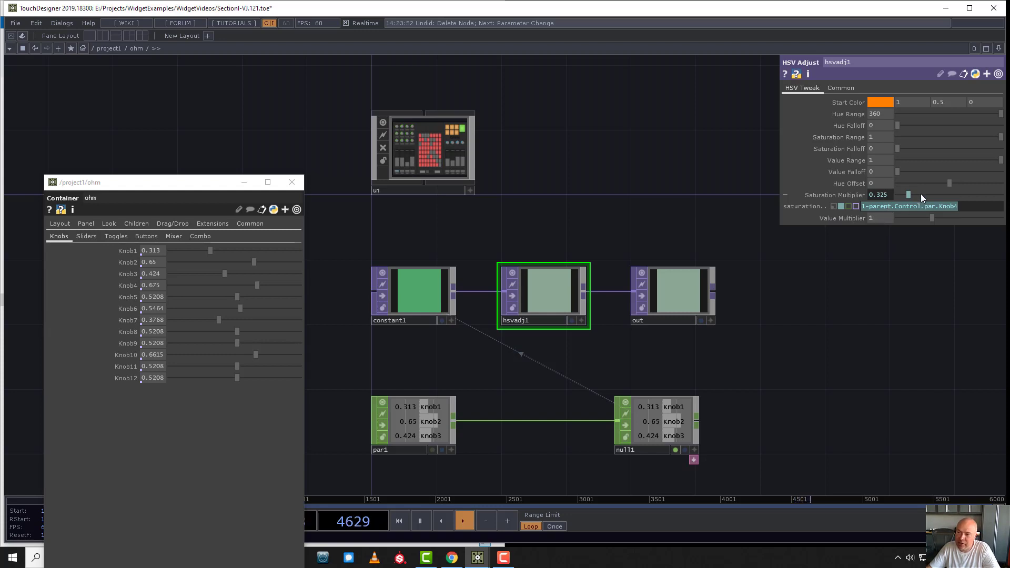
pyautogui.moveTo(921, 193)
pyautogui.mouseDown()
pyautogui.moveTo(948, 196)
pyautogui.moveTo(914, 203)
pyautogui.moveTo(934, 201)
pyautogui.mouseUp()
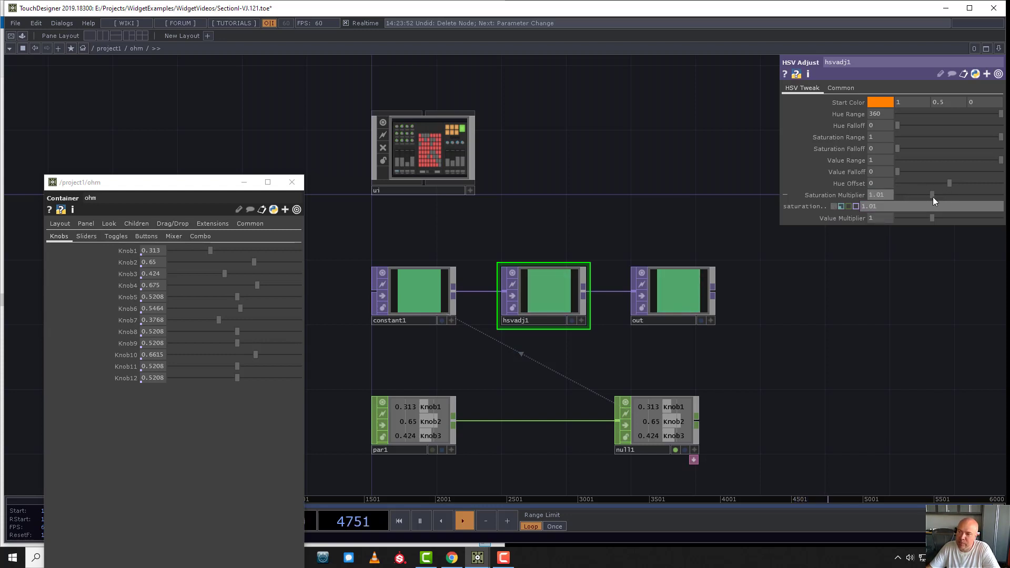
pyautogui.click(842, 207)
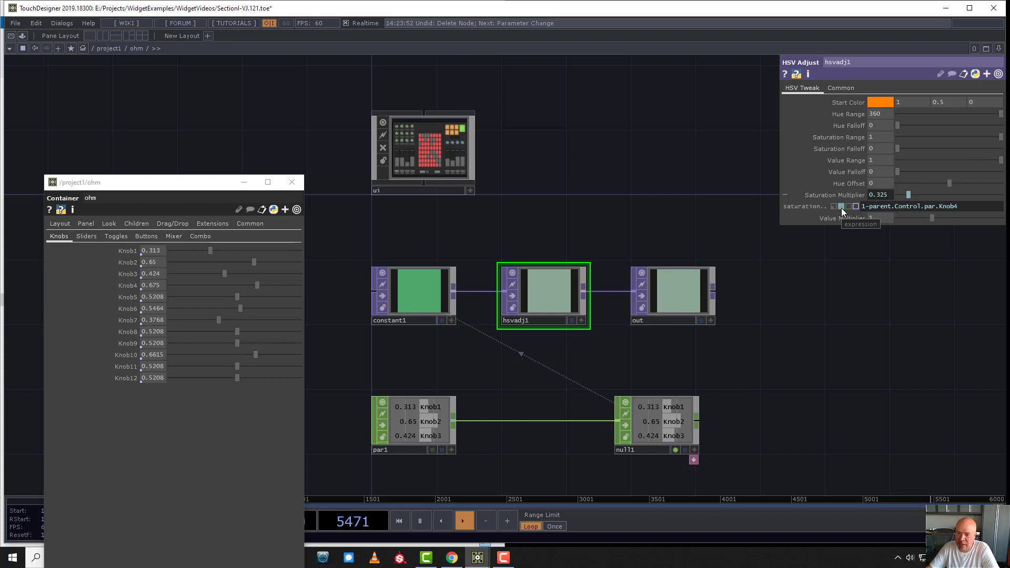
# Look at the layout containers inside the ui container and return to the ohm network.
pyautogui.click(434, 159)
pyautogui.press('i')
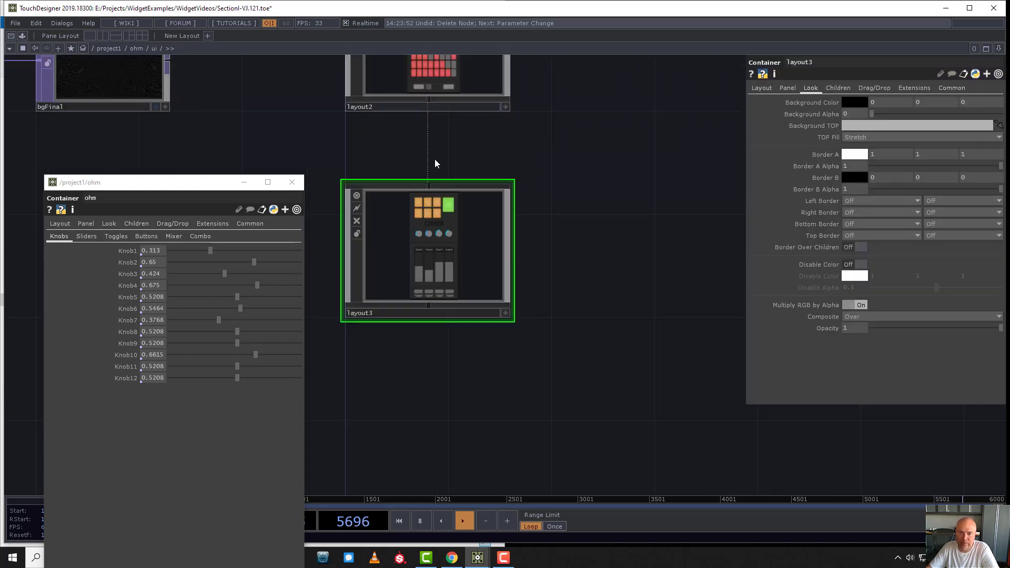
pyautogui.moveTo(539, 185); pyautogui.dragTo(661, 428)
pyautogui.scroll(-4, 526, 236)
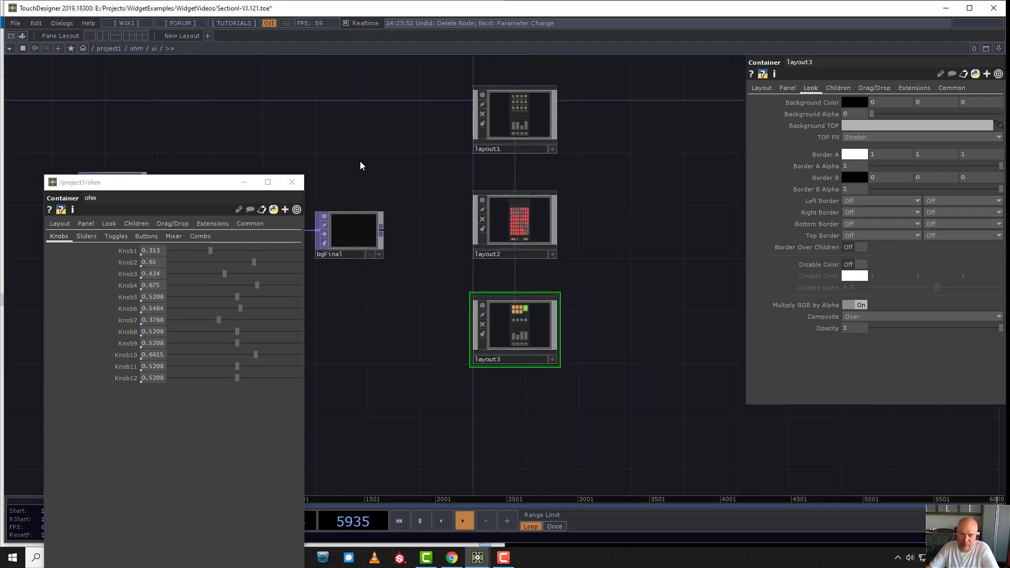
pyautogui.press('u')
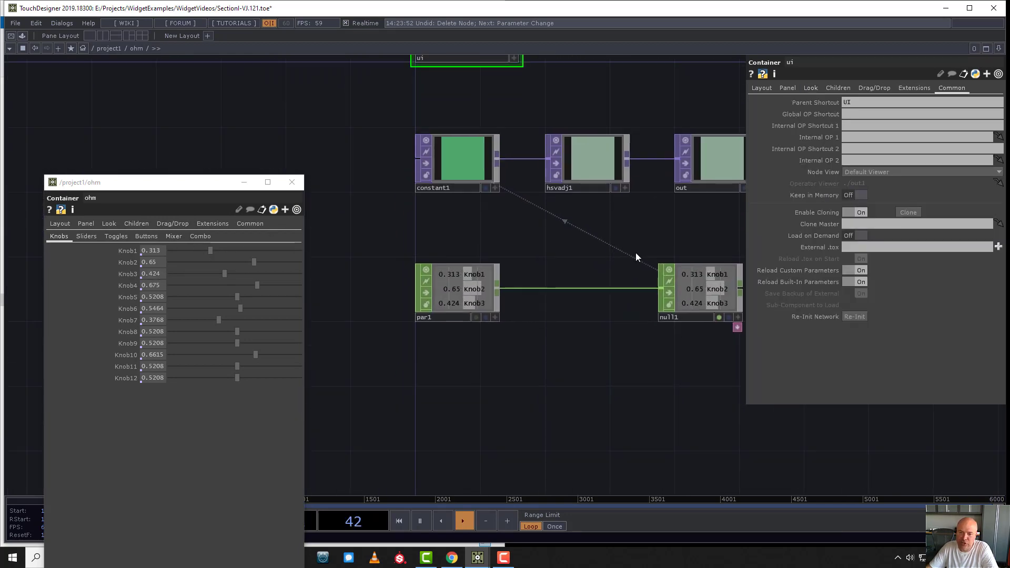
# Inspect the parameters of par1 and hsvadj1 in the ohm network.
pyautogui.click(456, 289)
pyautogui.moveTo(500, 233); pyautogui.dragTo(446, 144)
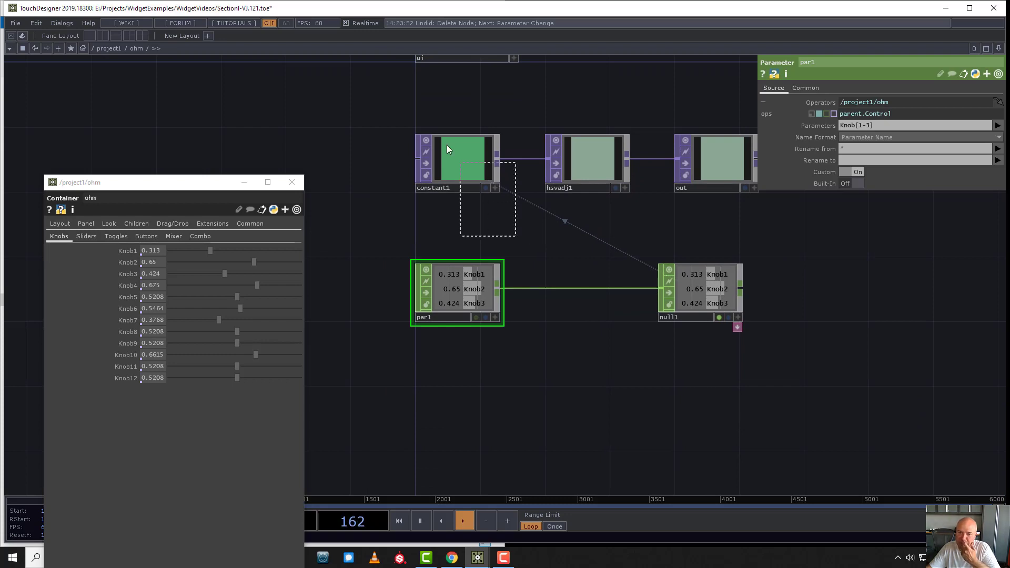
pyautogui.moveTo(601, 251); pyautogui.dragTo(588, 166)
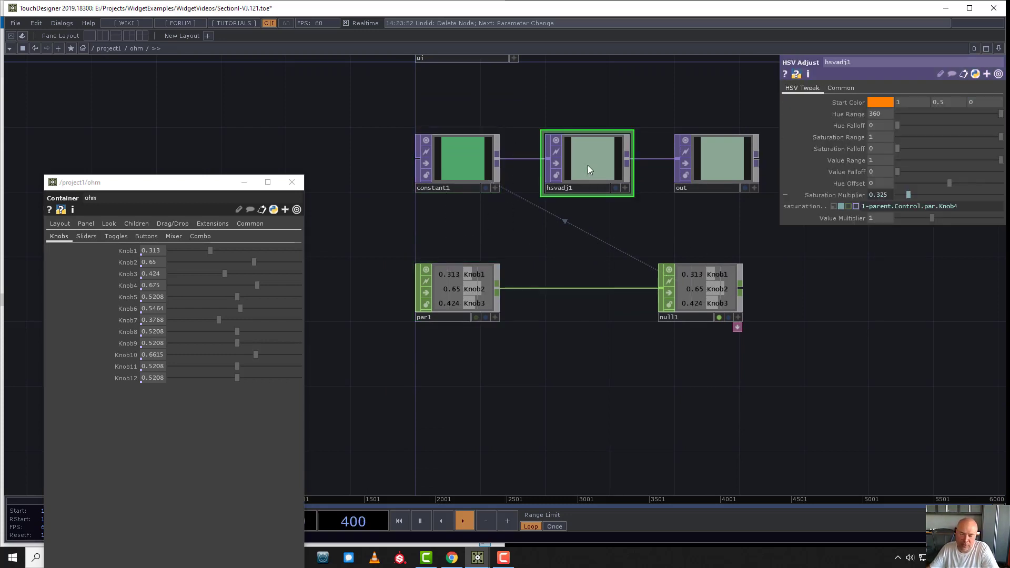
# Open the ui container's viewer and turn Knob1, Knob2 and Knob3 to about 0.467, 0.519 and 0.539.
pyautogui.scroll(-4, 642, 405)
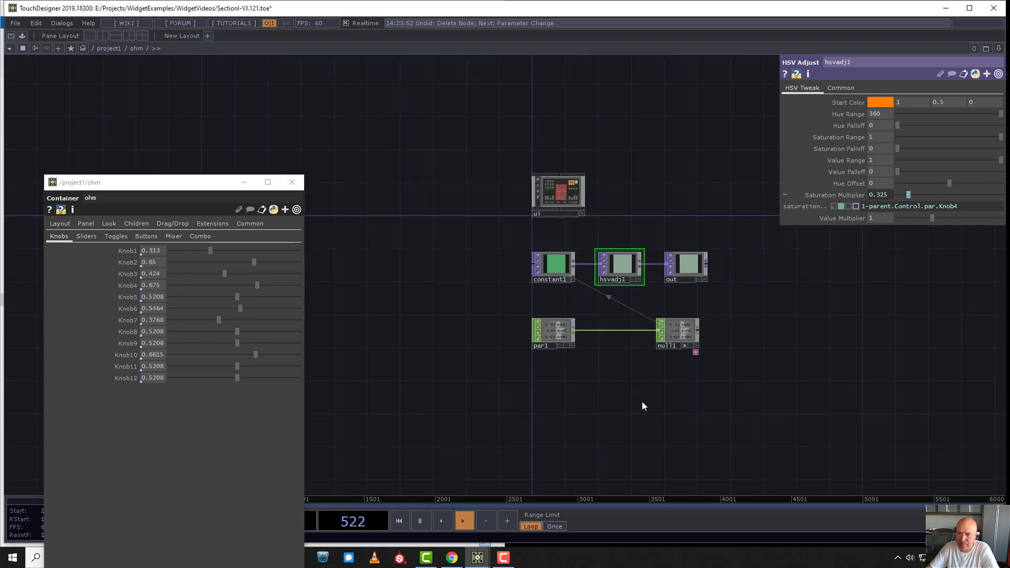
pyautogui.scroll(6, 602, 368)
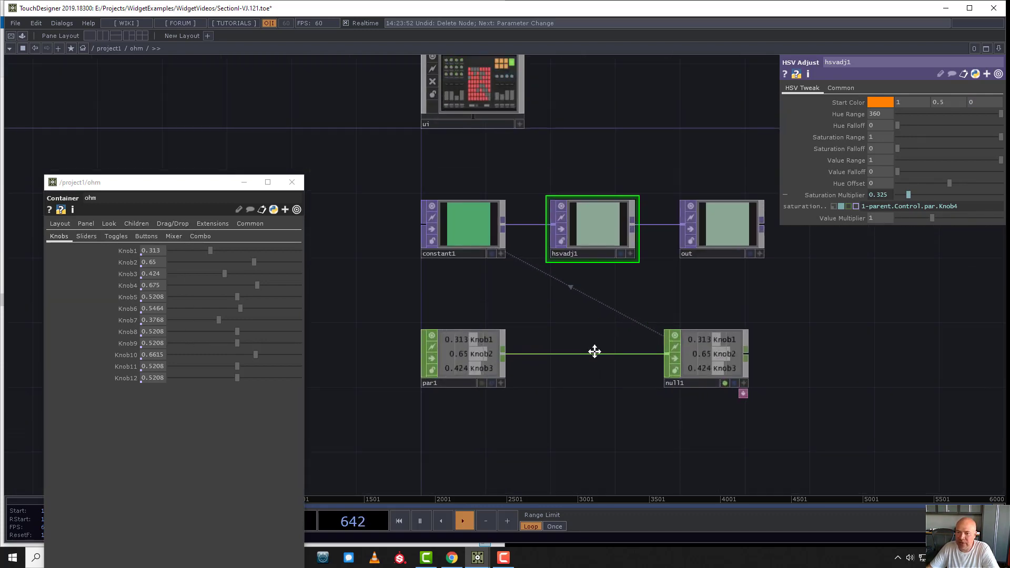
pyautogui.rightClick(475, 107)
pyautogui.click(513, 83)
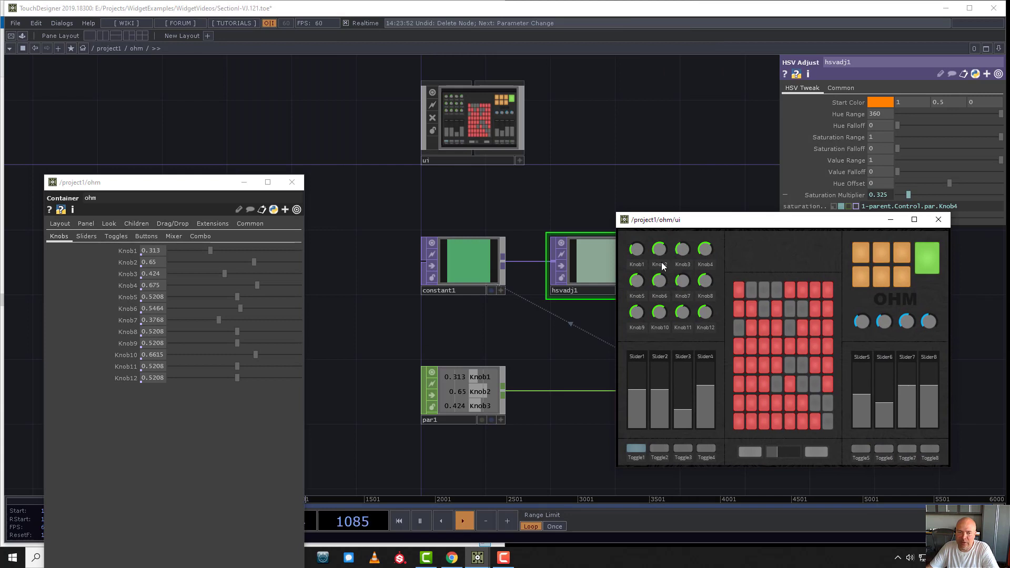
pyautogui.moveTo(638, 254); pyautogui.dragTo(659, 238)
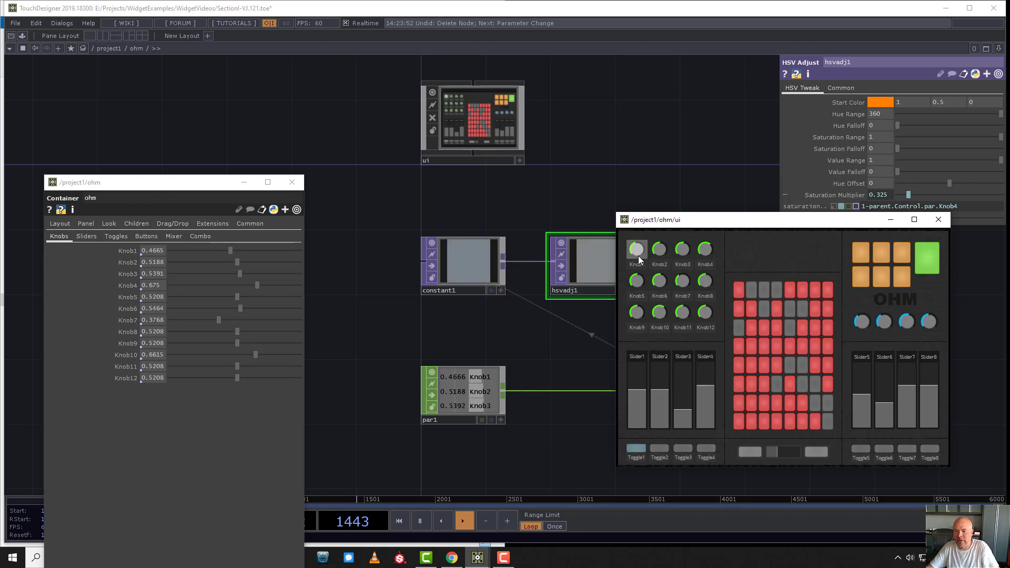
# Open the parameters of the panel's Knob1 widget and examine the references behind its value, label and name.
pyautogui.rightClick(636, 248)
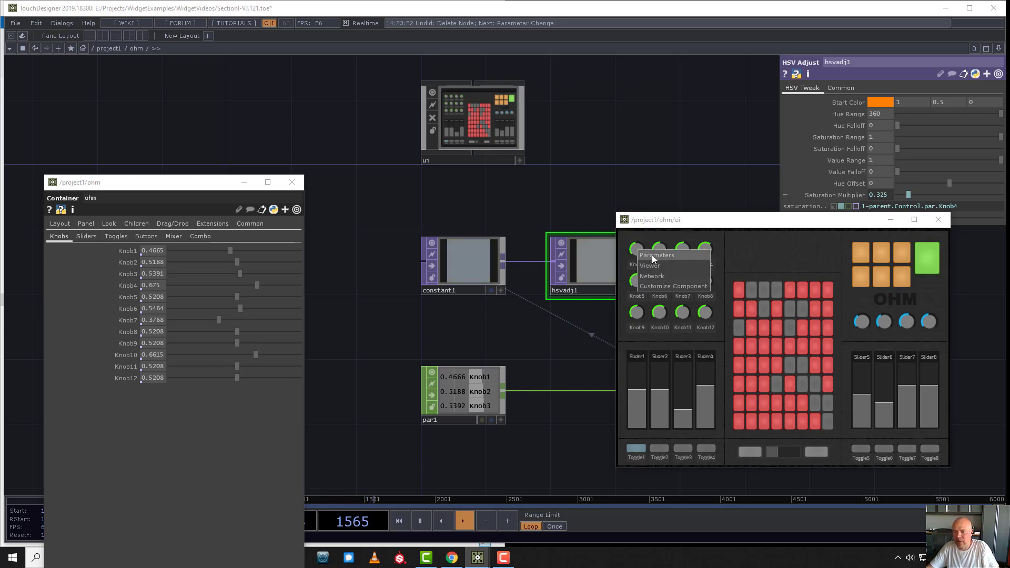
pyautogui.click(652, 255)
pyautogui.moveTo(669, 17); pyautogui.dragTo(471, 58)
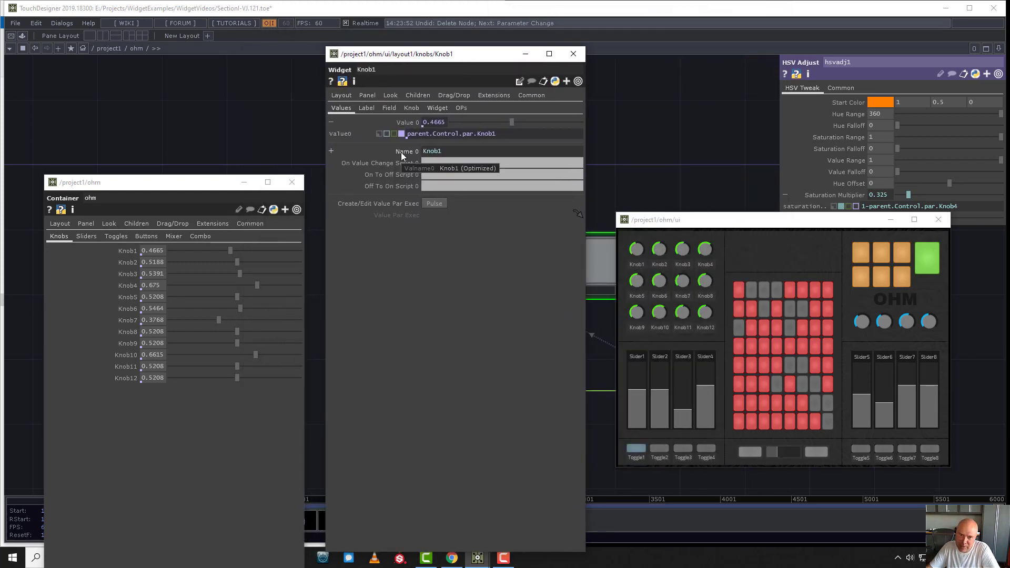
pyautogui.click(368, 108)
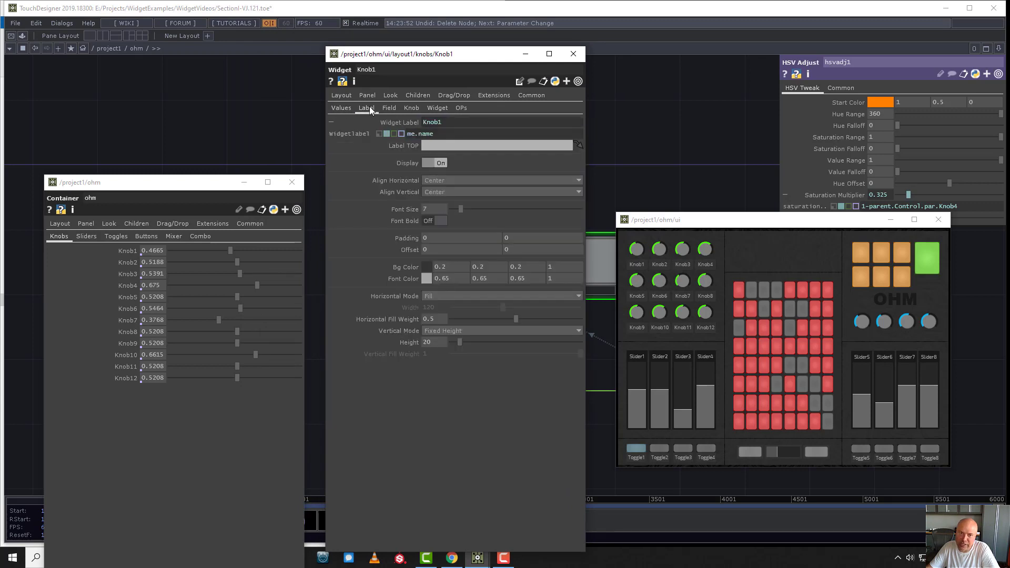
pyautogui.moveTo(443, 136)
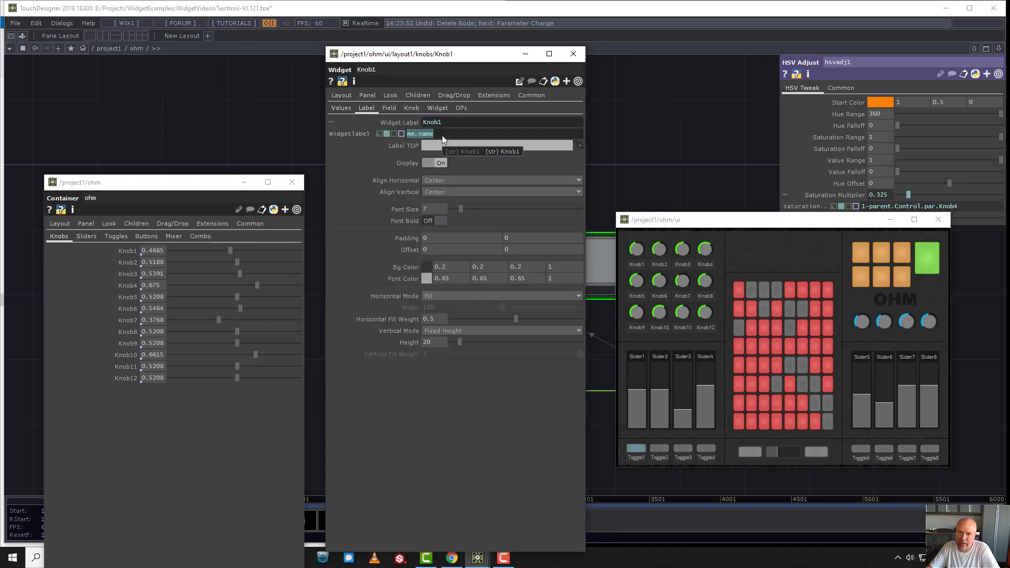
pyautogui.click(341, 108)
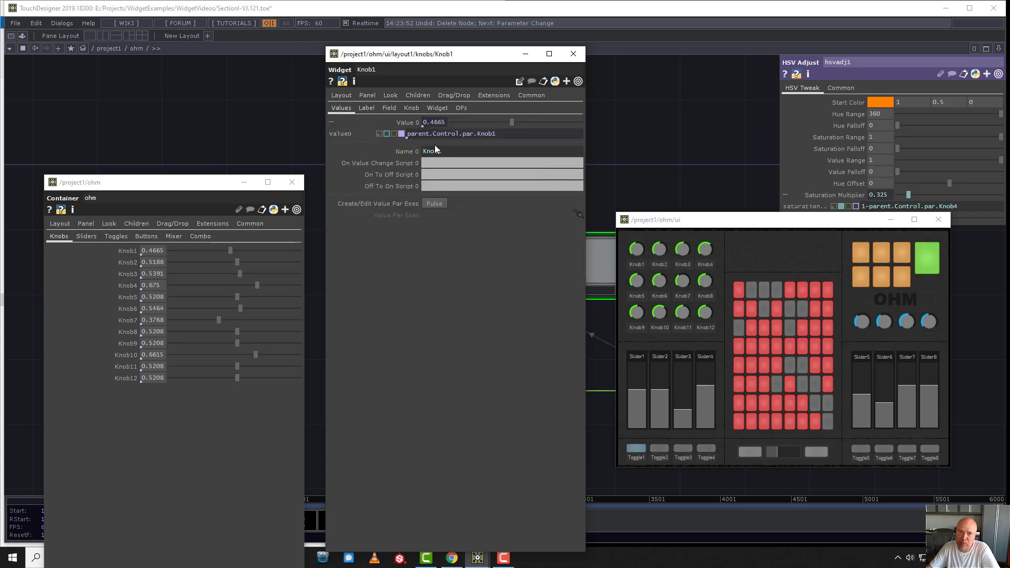
pyautogui.click(401, 151)
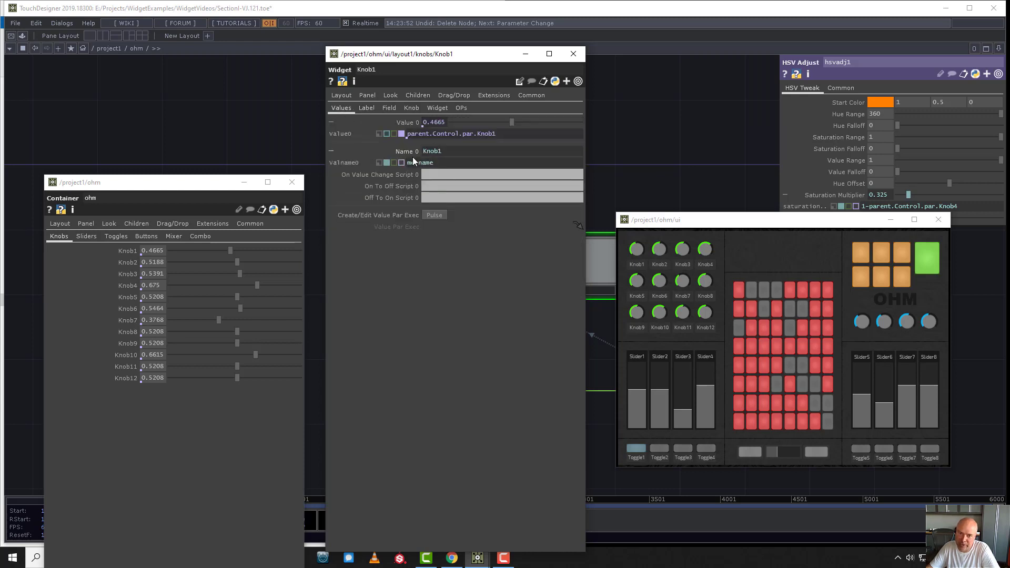
# Switch the Knob1 widget's label from its expression to a constant and set it to Red.
pyautogui.click(367, 108)
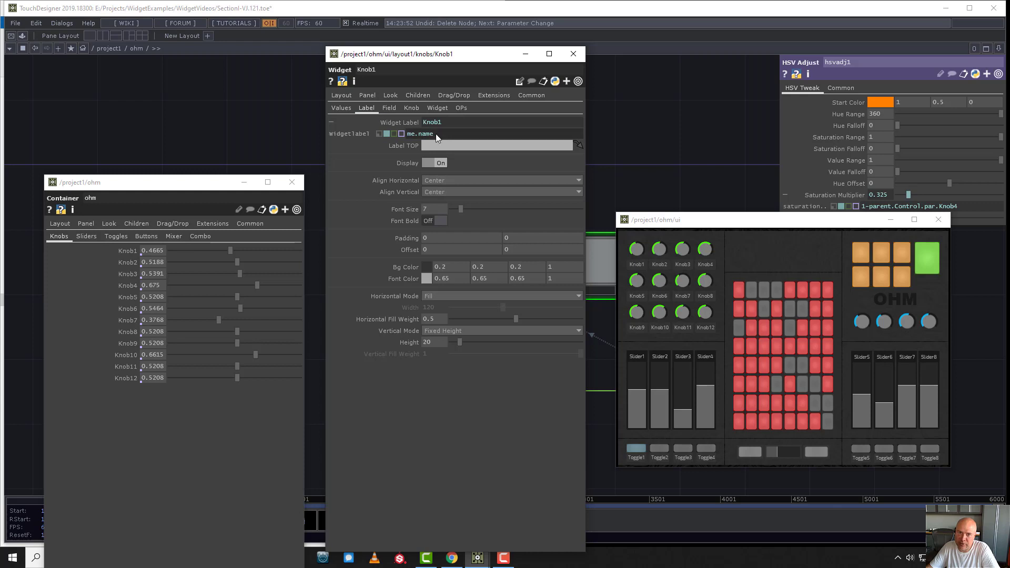
pyautogui.click(379, 134)
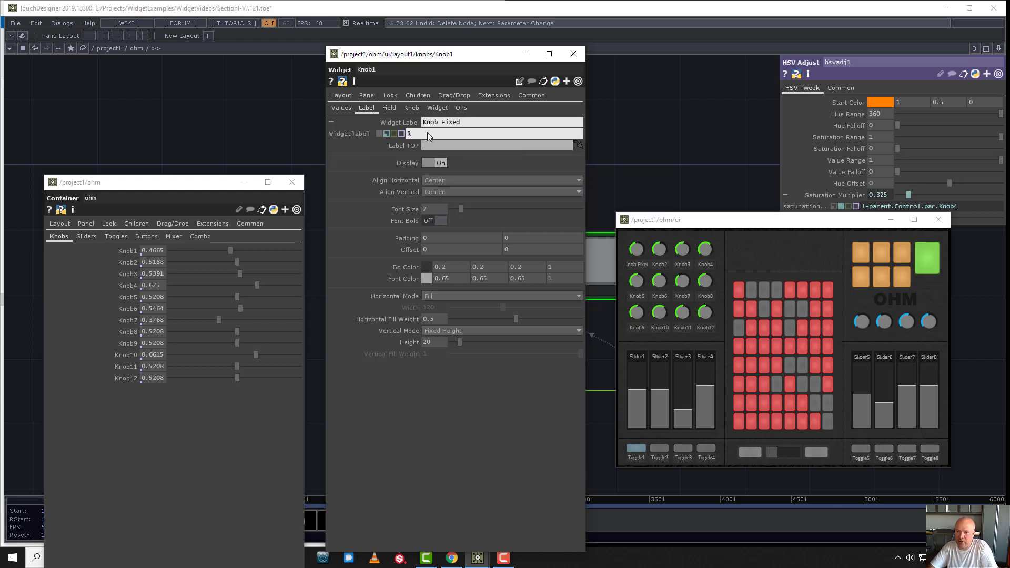
pyautogui.click(427, 133)
pyautogui.write('Red')
pyautogui.press('Return')
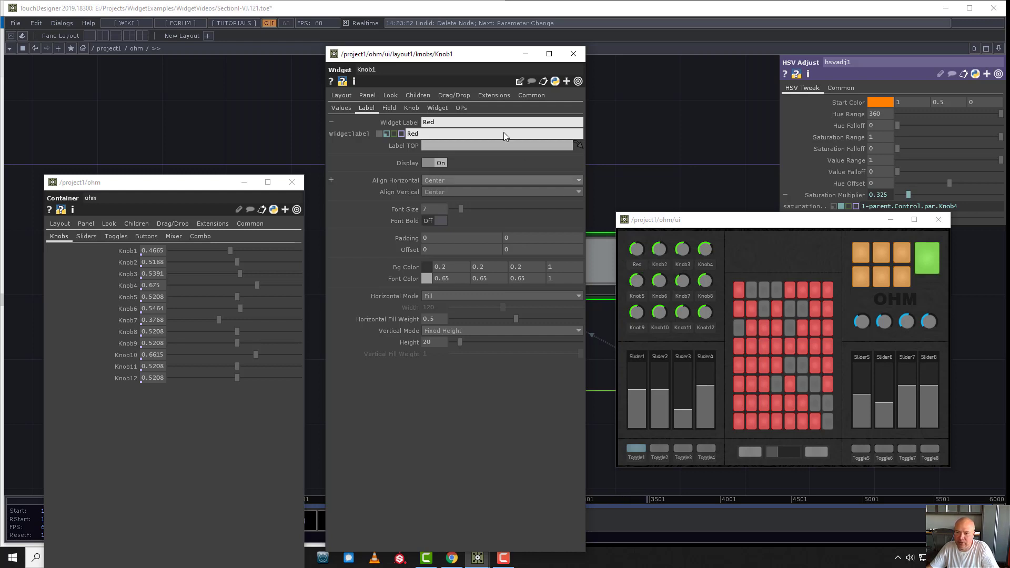
# Set the Level Color of the Knob1 widget's dial to red and close its parameters.
pyautogui.click(412, 108)
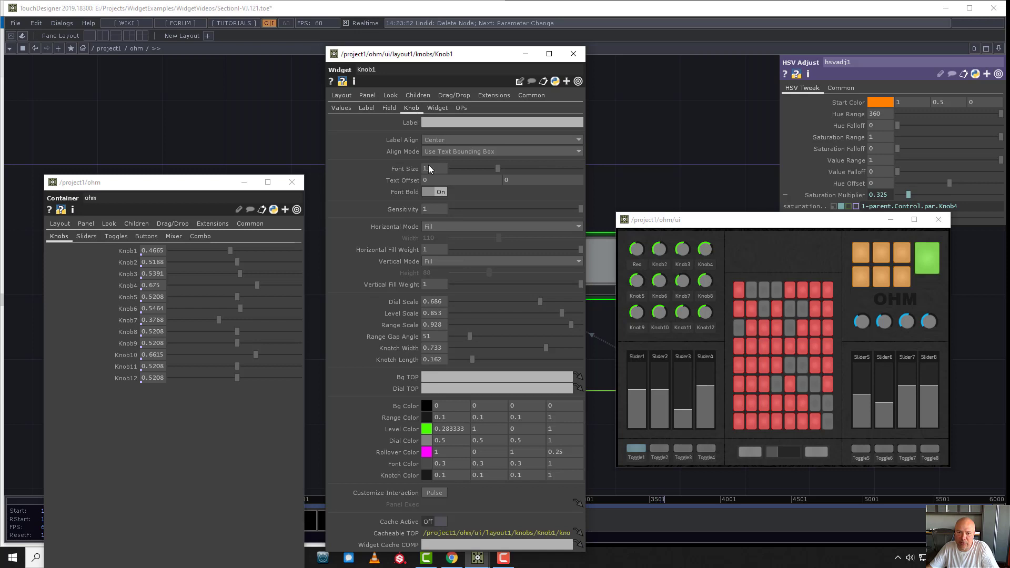
pyautogui.click(427, 430)
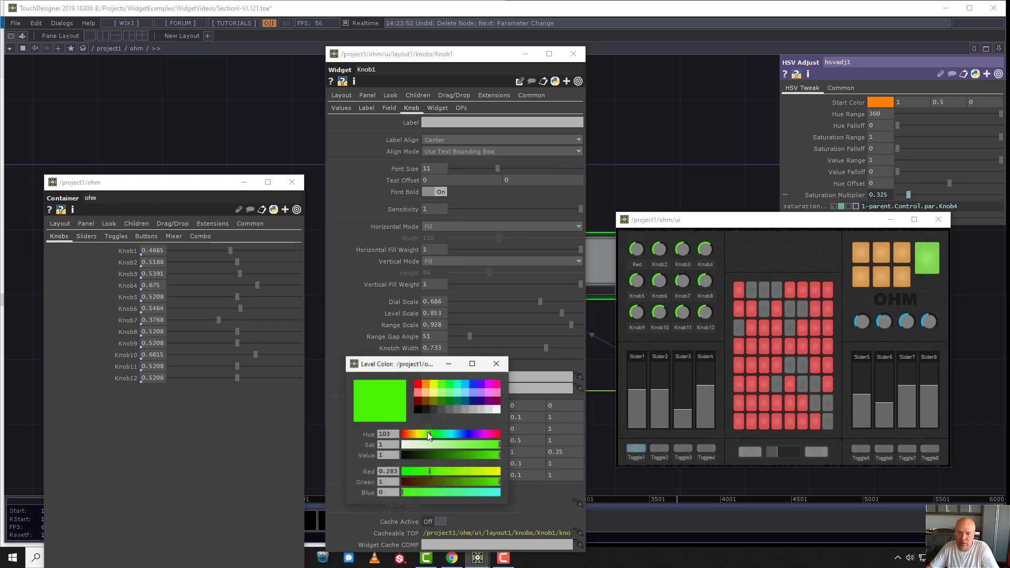
pyautogui.click(418, 386)
pyautogui.click(496, 363)
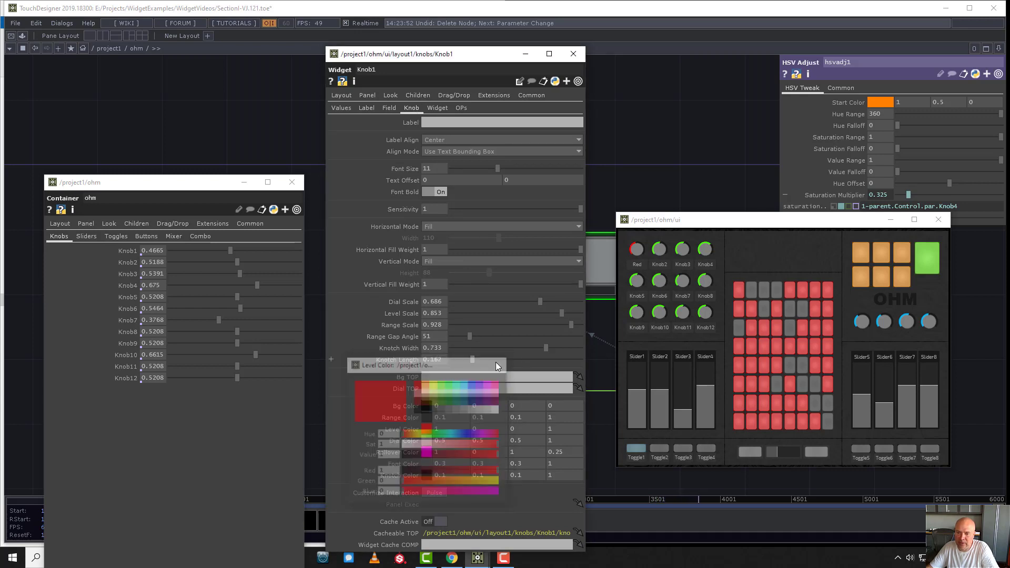
pyautogui.click(573, 53)
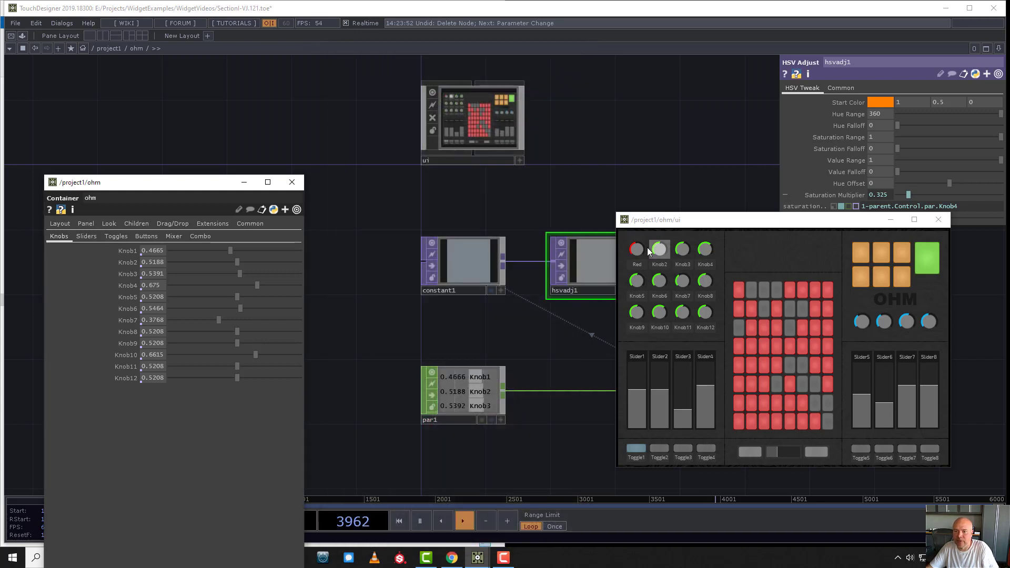
# Open the parameters of the panel's Knob3 widget and replace its label expression with the constant Blue.
pyautogui.rightClick(664, 251)
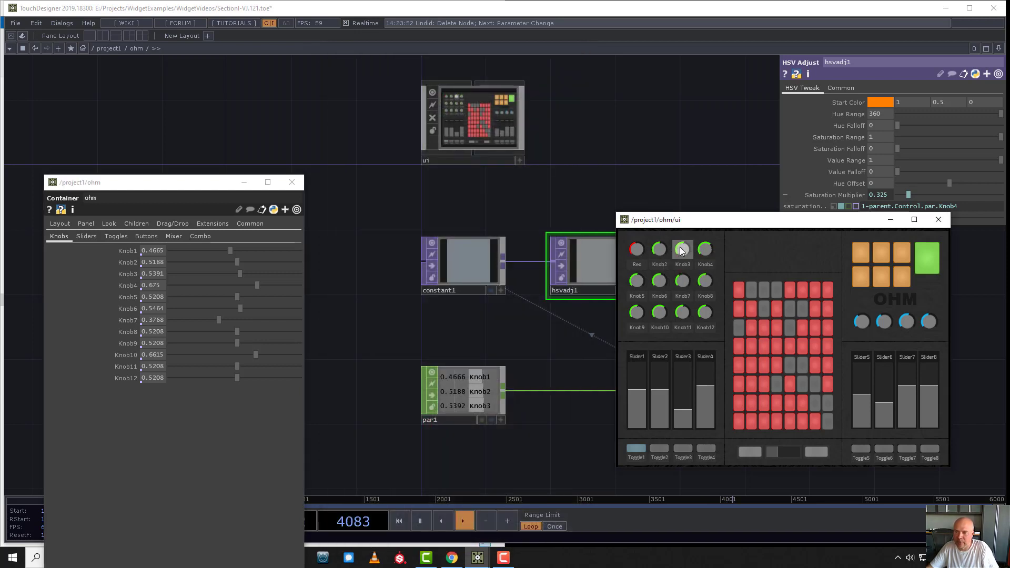
pyautogui.rightClick(680, 251)
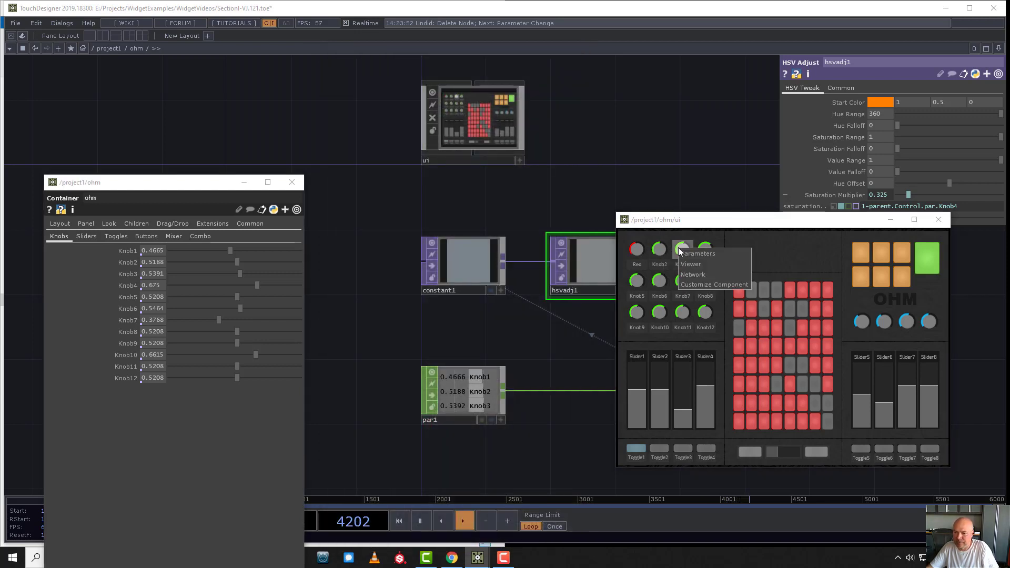
pyautogui.click(693, 254)
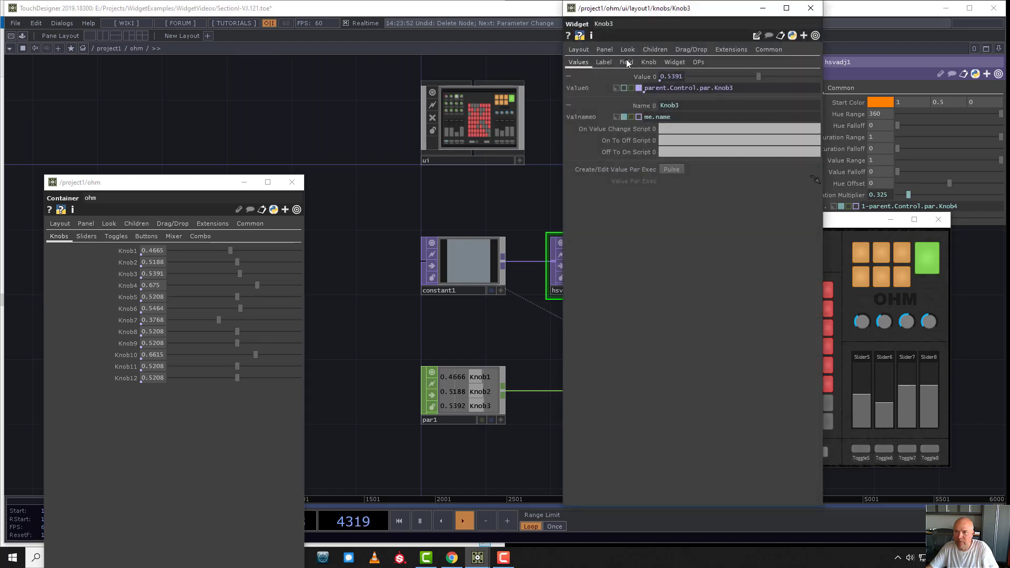
pyautogui.click(605, 62)
pyautogui.click(678, 88)
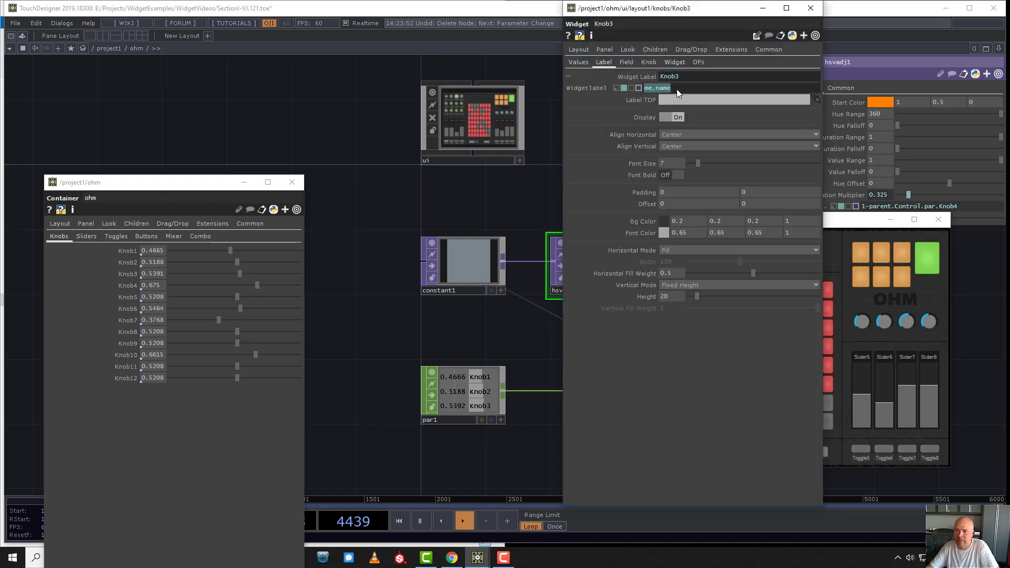
pyautogui.write('Blue')
pyautogui.click(635, 90)
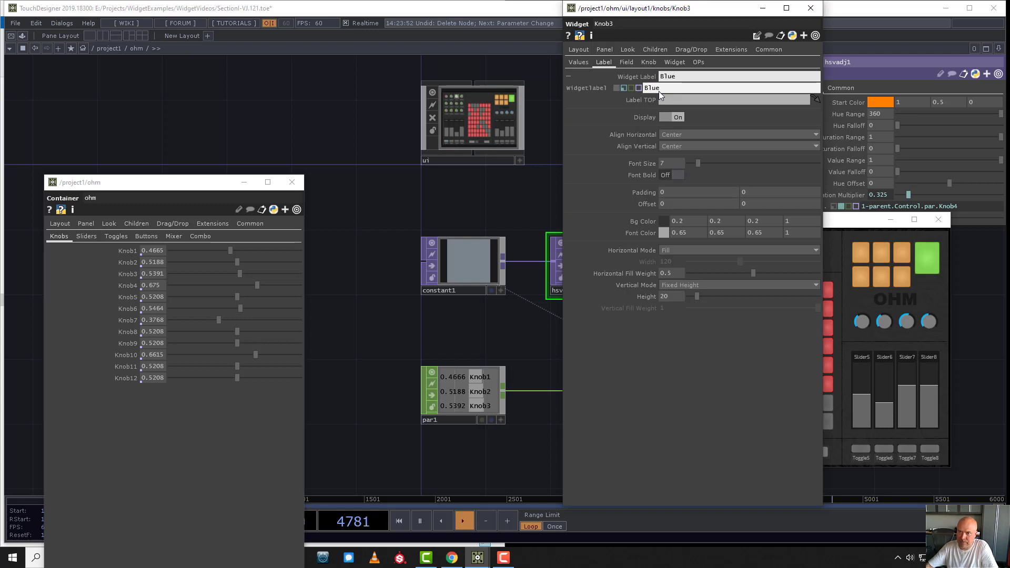
# Set the Level Color of the Knob3 widget's dial to light blue (0, 0.733, 1) and close its parameters.
pyautogui.moveTo(703, 12); pyautogui.dragTo(476, 53)
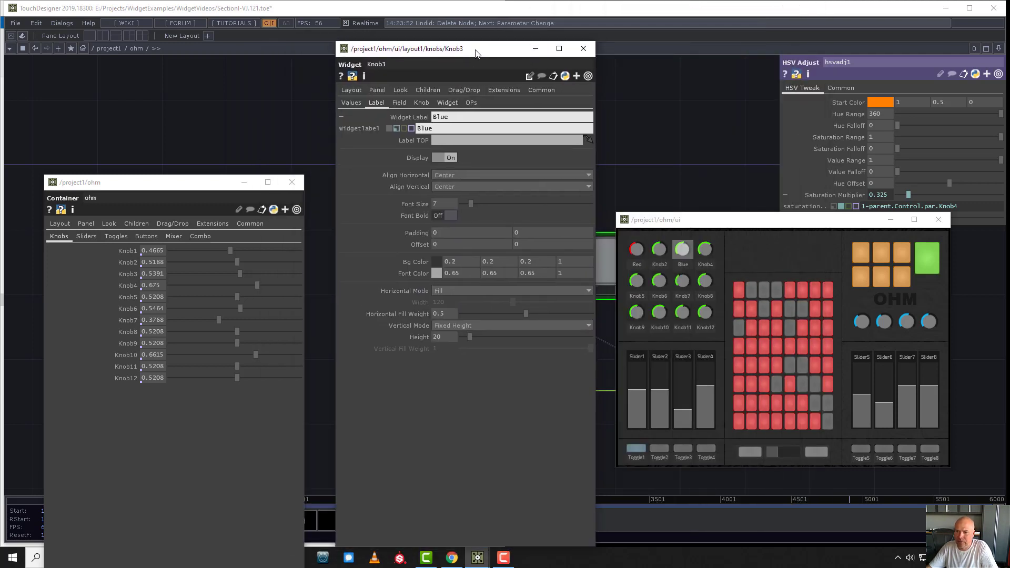
pyautogui.click(420, 102)
pyautogui.click(439, 426)
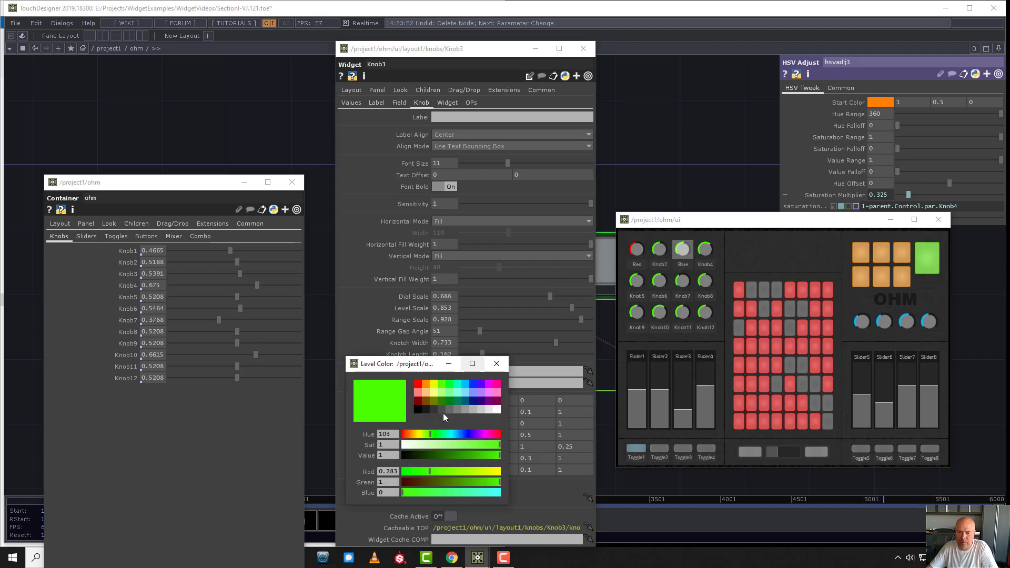
pyautogui.click(470, 385)
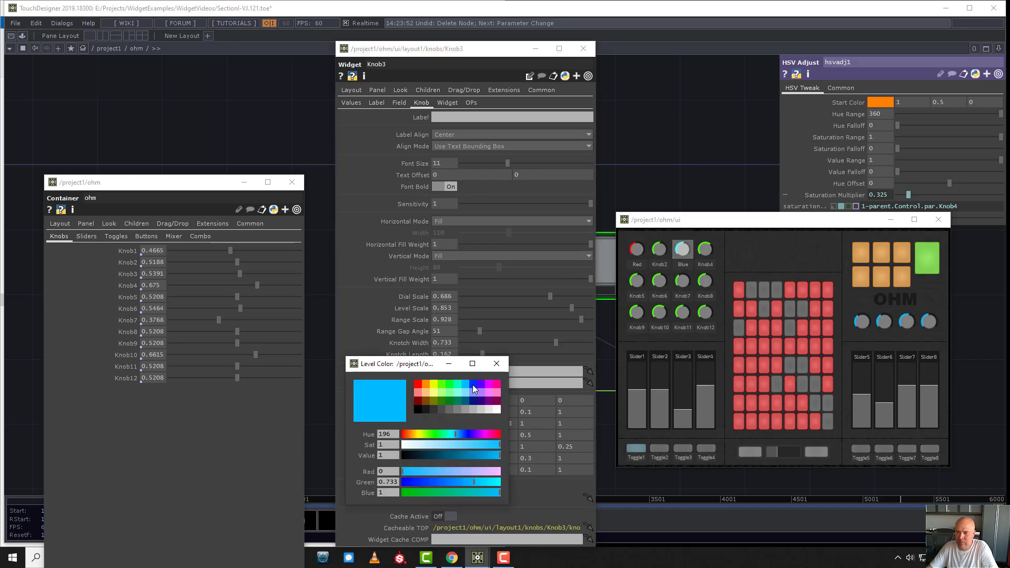
pyautogui.click(496, 364)
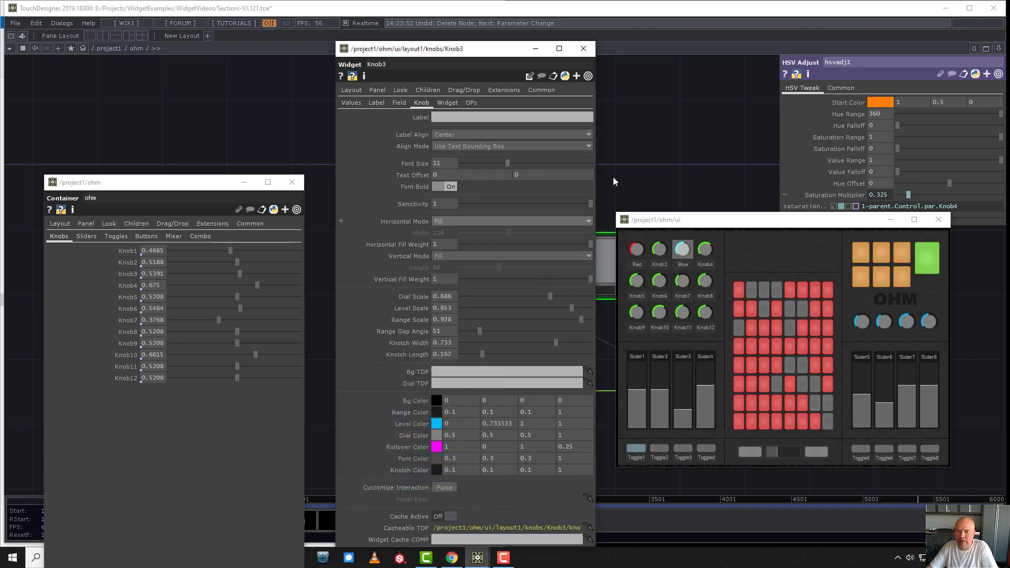
pyautogui.click(583, 48)
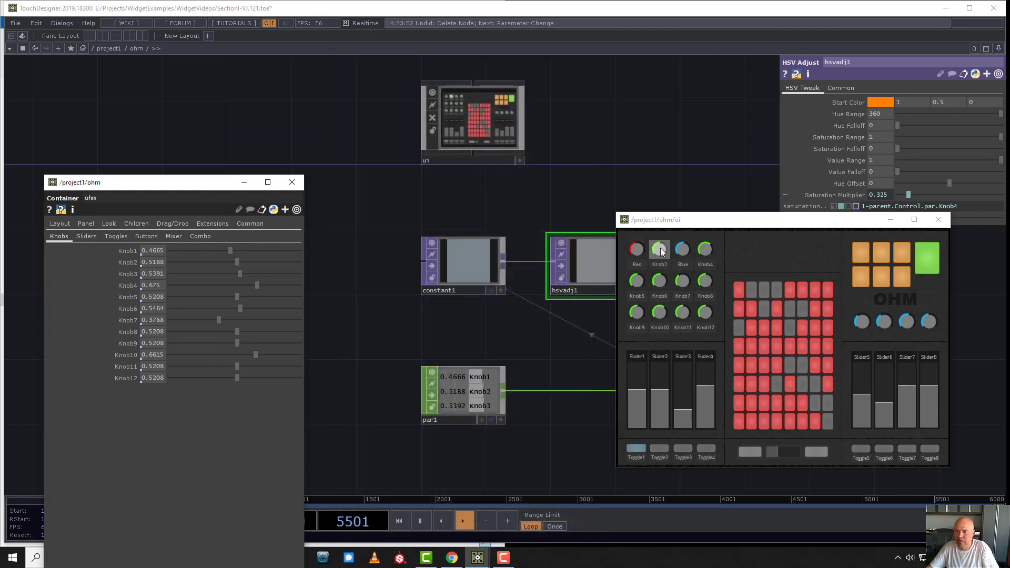
# Open the parameters of the panel's Knob2 widget, replace its label expression with the constant Green and close the parameters.
pyautogui.rightClick(661, 248)
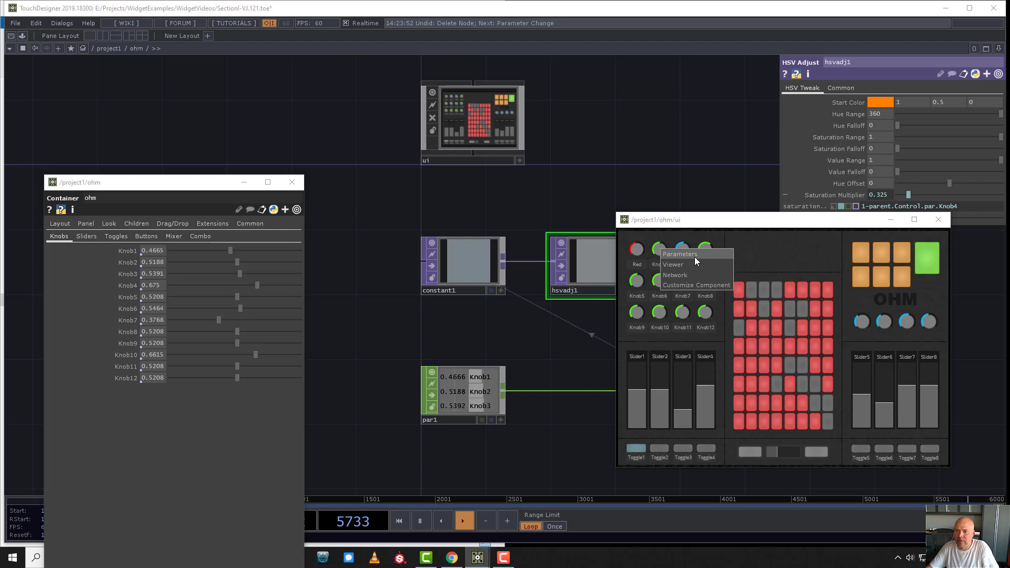
pyautogui.click(695, 257)
pyautogui.click(605, 64)
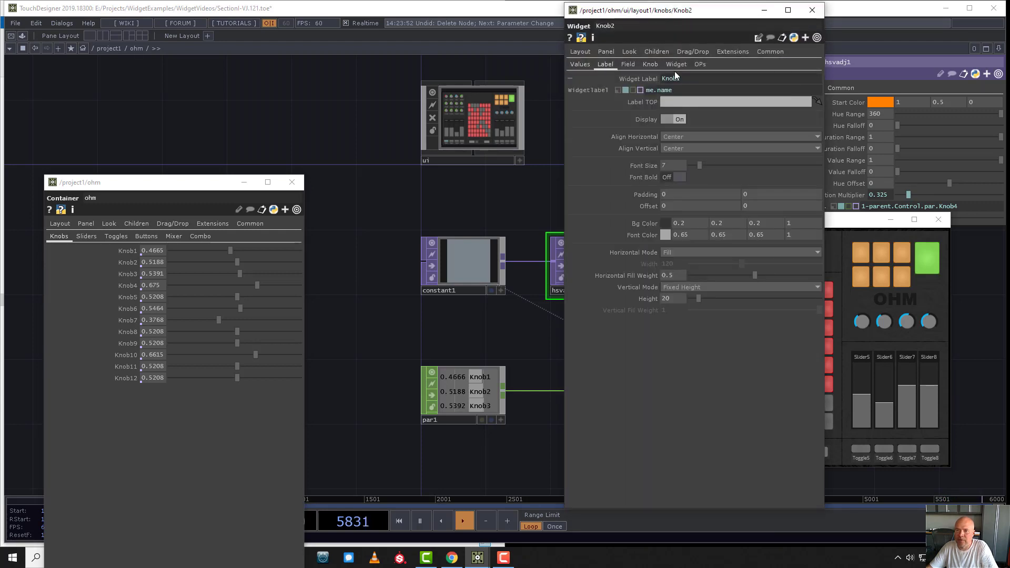
pyautogui.click(627, 90)
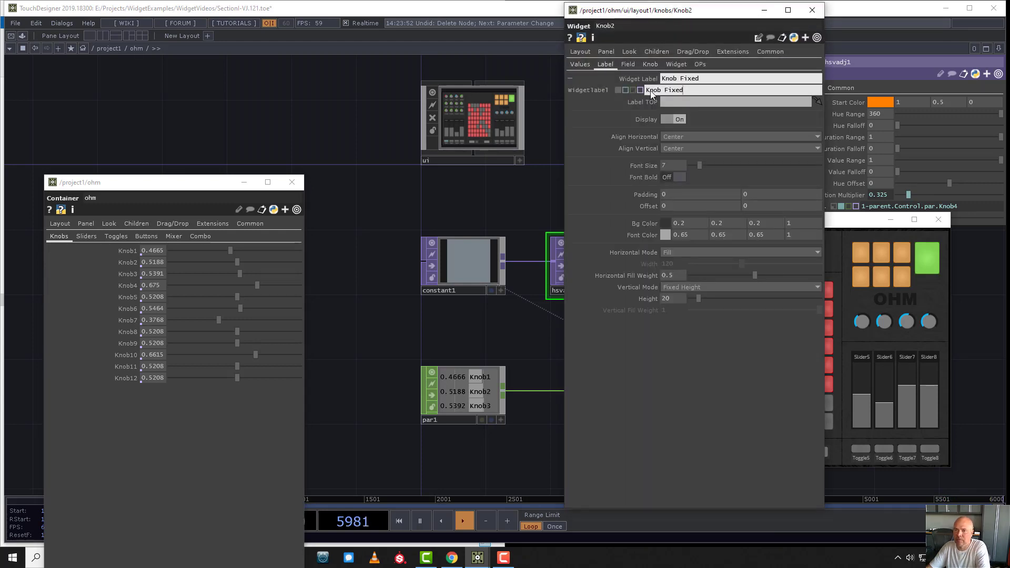
pyautogui.hotkey('ctrl', 'a')
pyautogui.write('Green')
pyautogui.press('Return')
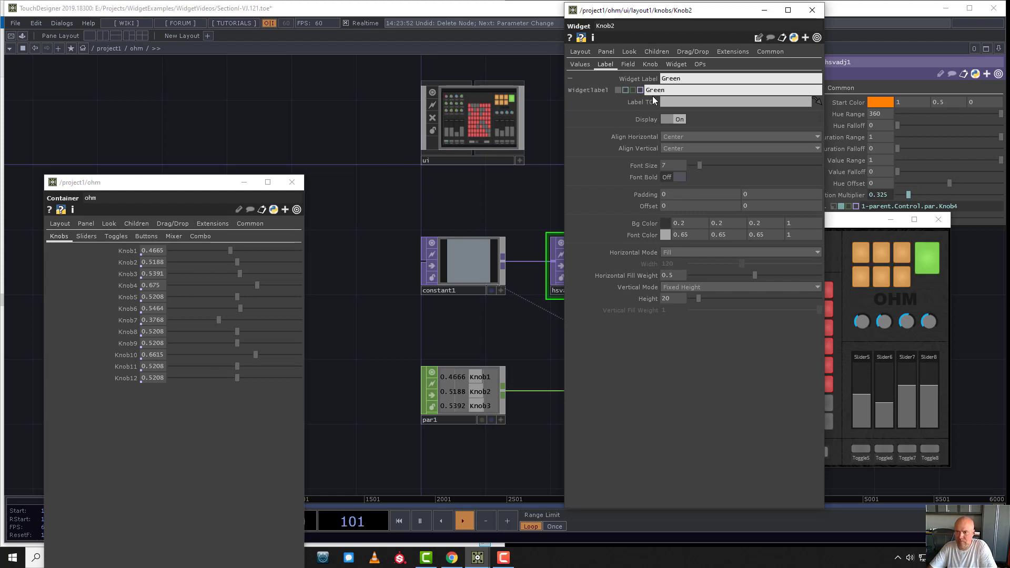
pyautogui.click(812, 10)
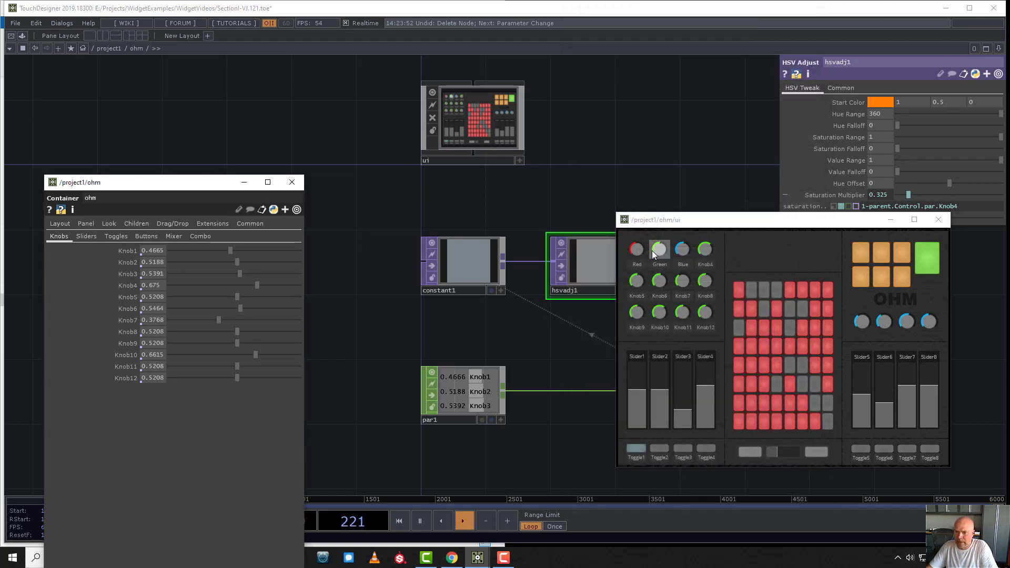
# Turn the panel's Red, Green, Blue and Knob4 knobs to about 0.553, 0.612, 0.632 and 0.717.
pyautogui.moveTo(637, 251); pyautogui.dragTo(663, 188)
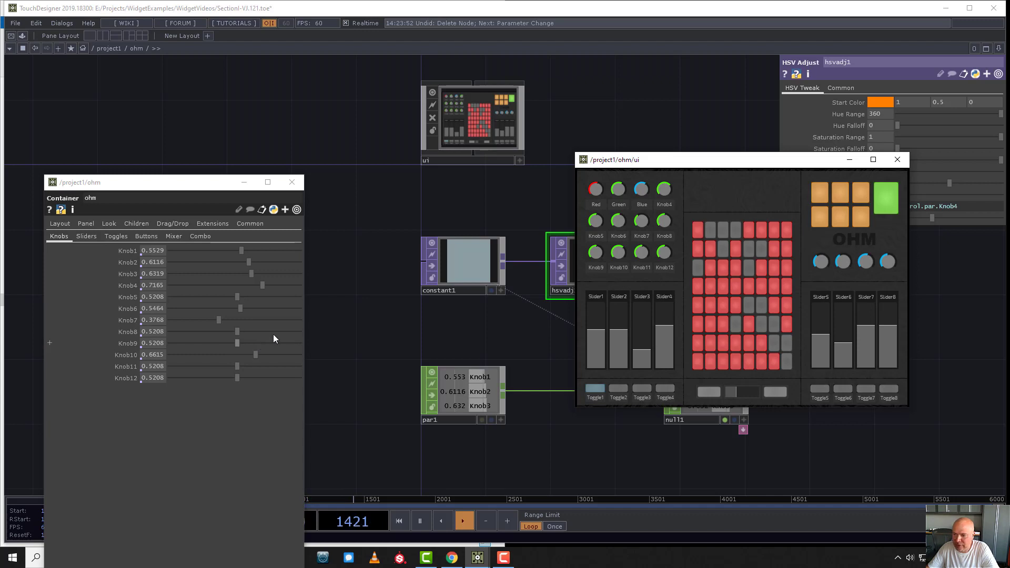
pyautogui.click(503, 559)
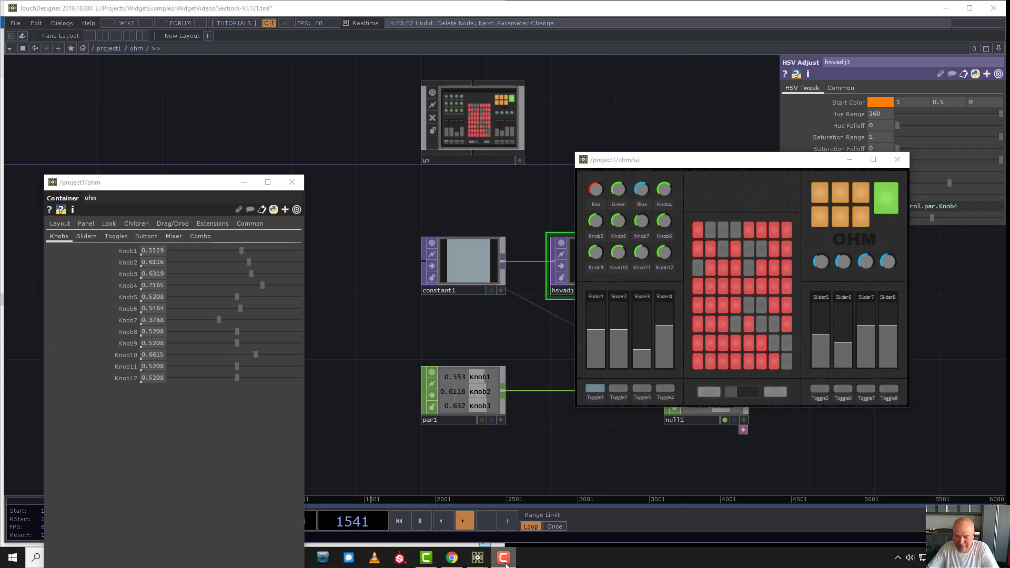